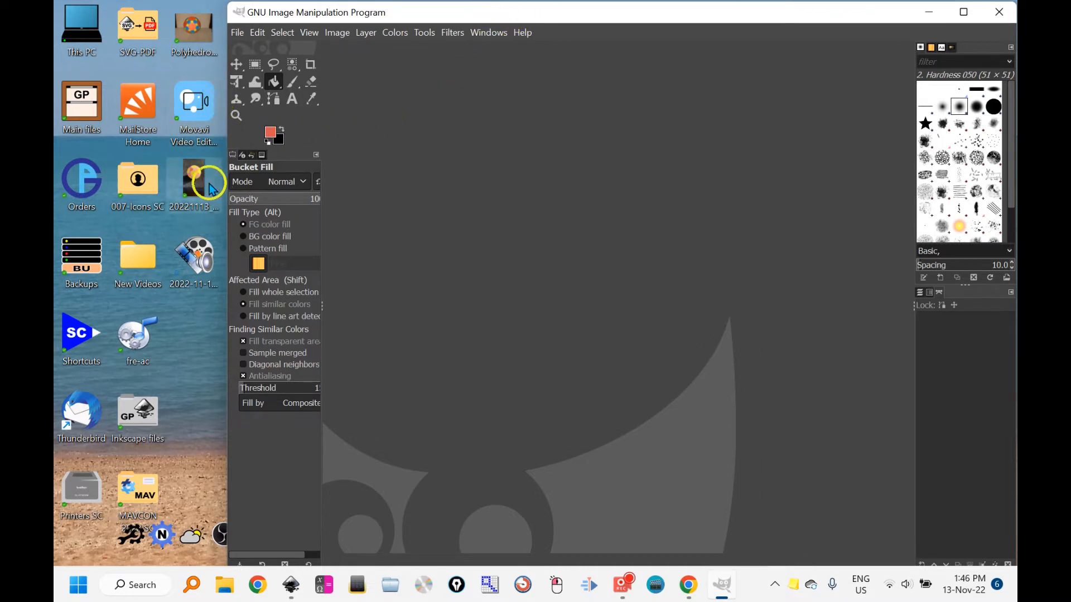
# Open the desktop photo 20221113_080258.jpg in its original orientation and maximize the image window.
pyautogui.moveTo(200, 181); pyautogui.dragTo(531, 205)
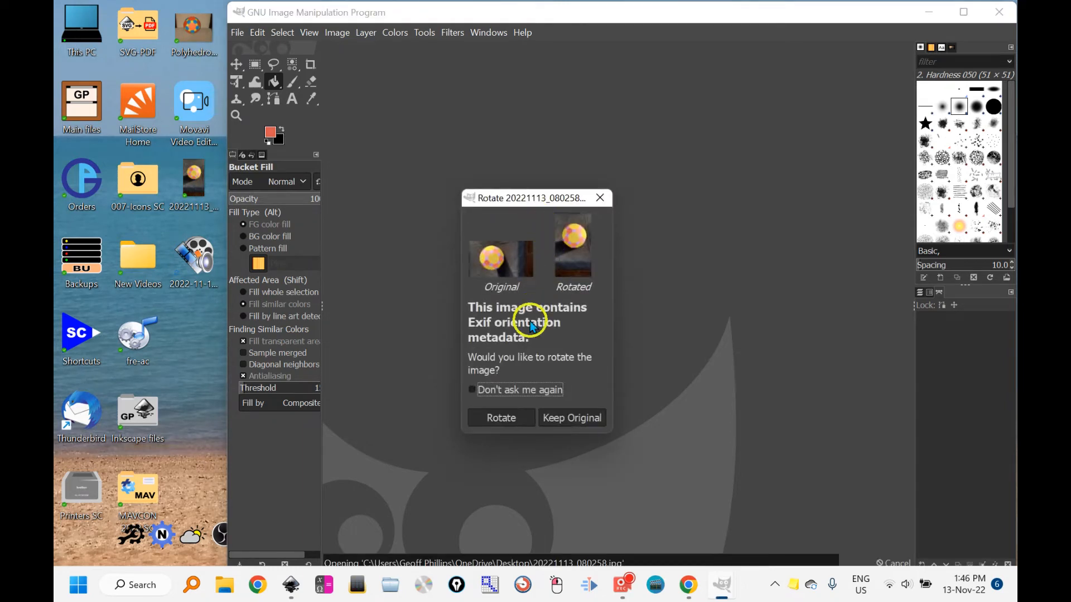
pyautogui.click(566, 418)
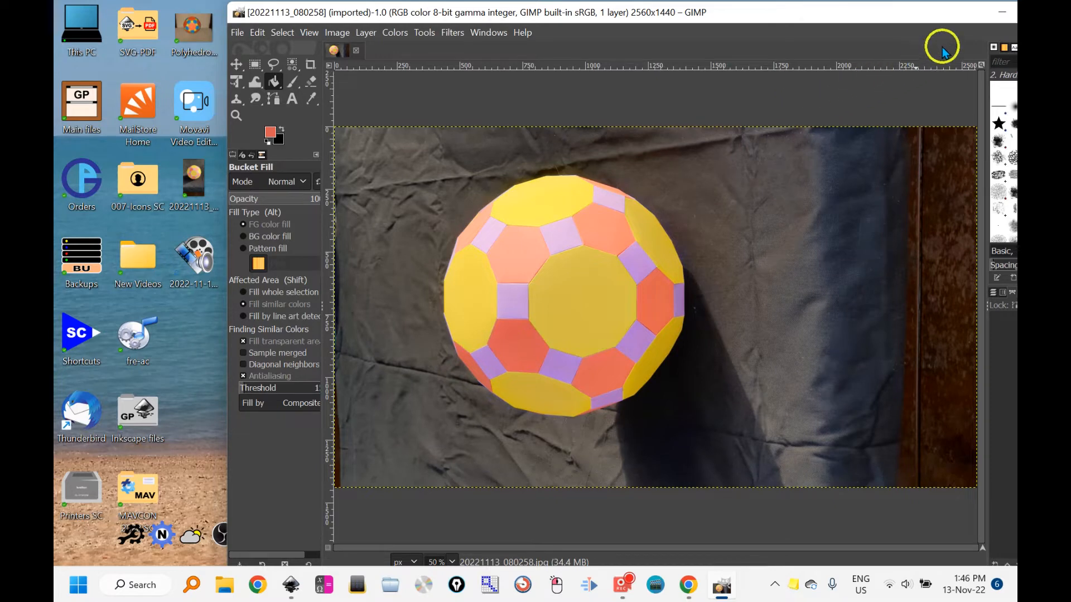
pyautogui.moveTo(965, 15); pyautogui.dragTo(862, 20)
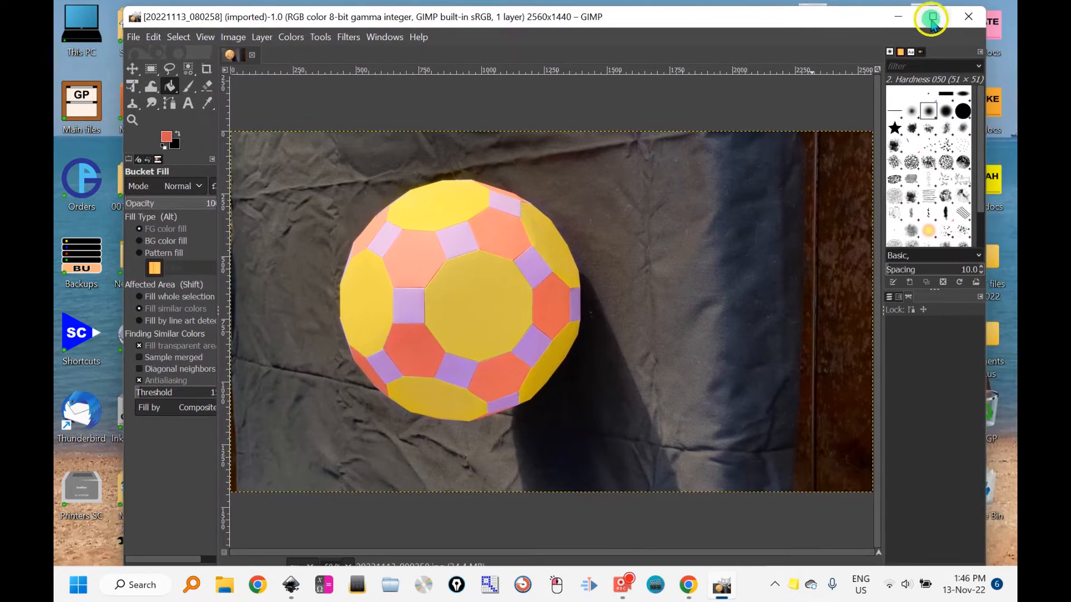
pyautogui.click(933, 19)
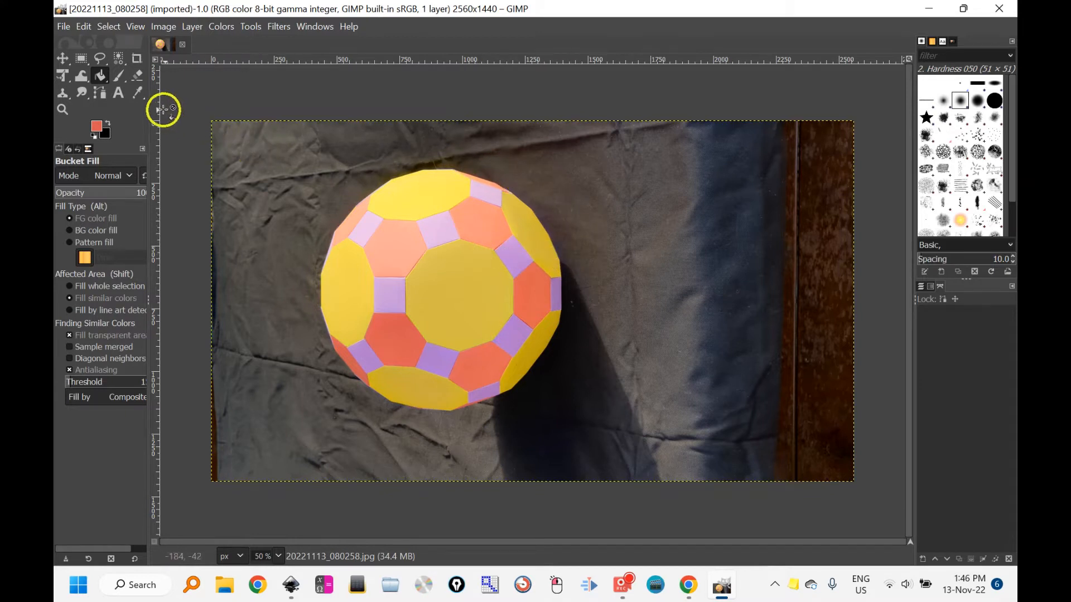
# Trace the polyhedron's outer edge corner by corner with the Paths tool and close the path at its starting anchor.
pyautogui.click(100, 93)
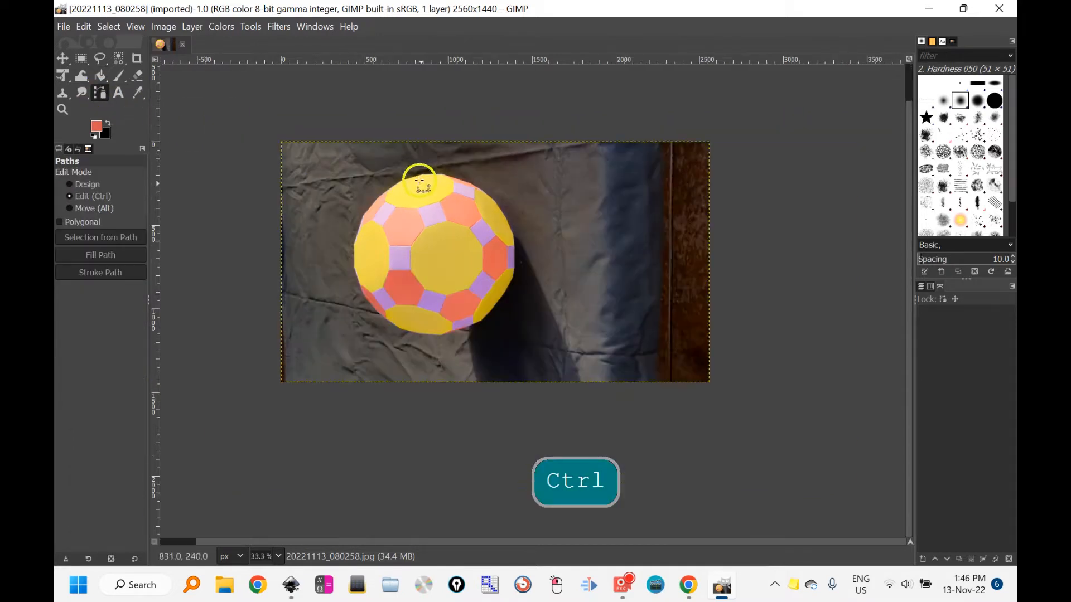
pyautogui.scroll(4, 384, 184)
pyautogui.press('ctrl')
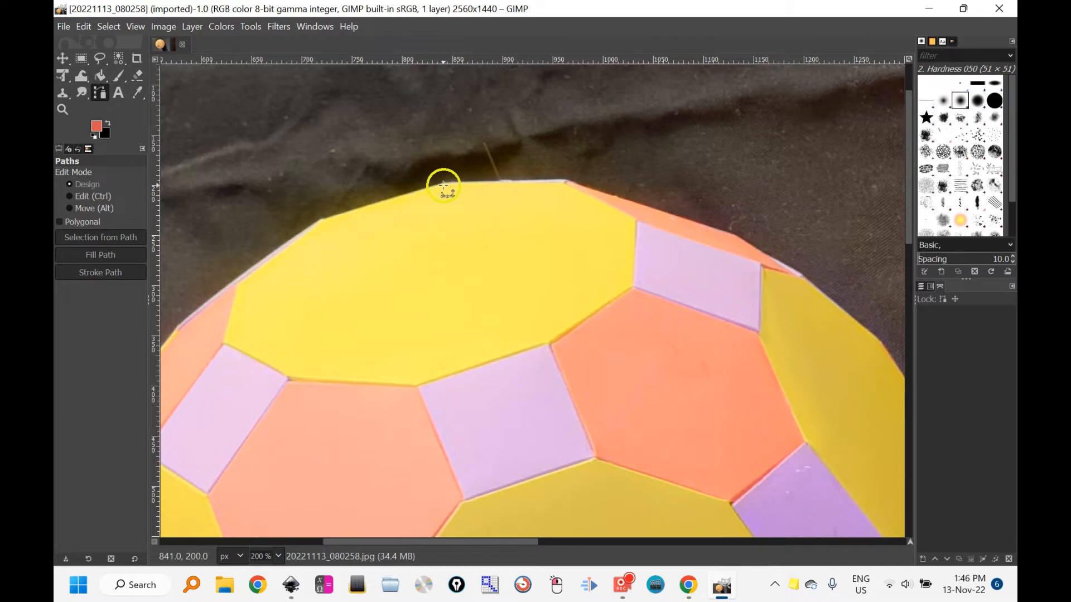
pyautogui.click(443, 185)
pyautogui.click(565, 183)
pyautogui.click(736, 238)
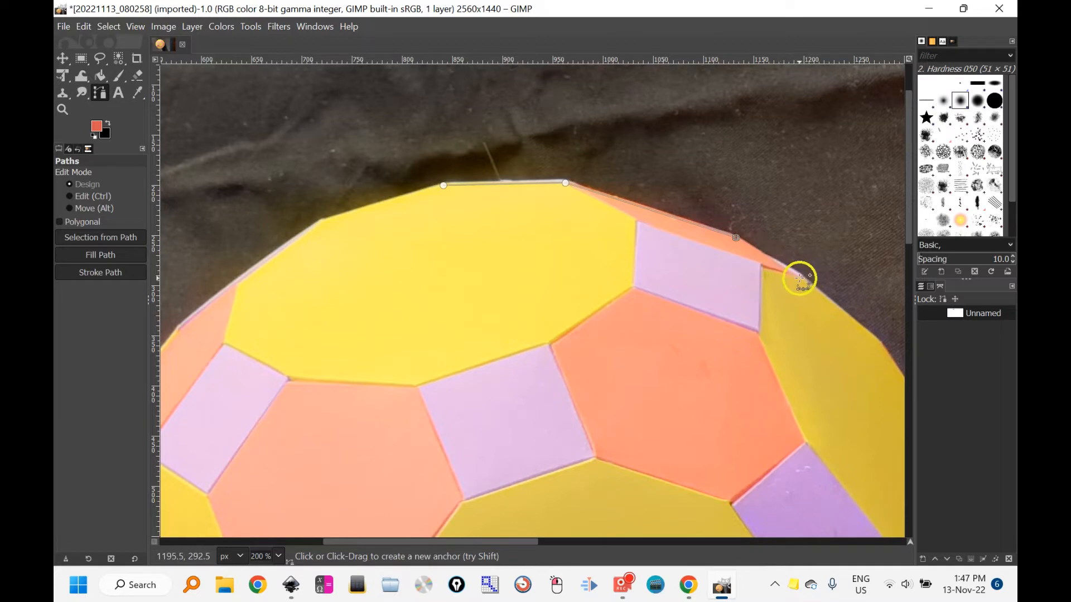
pyautogui.click(799, 275)
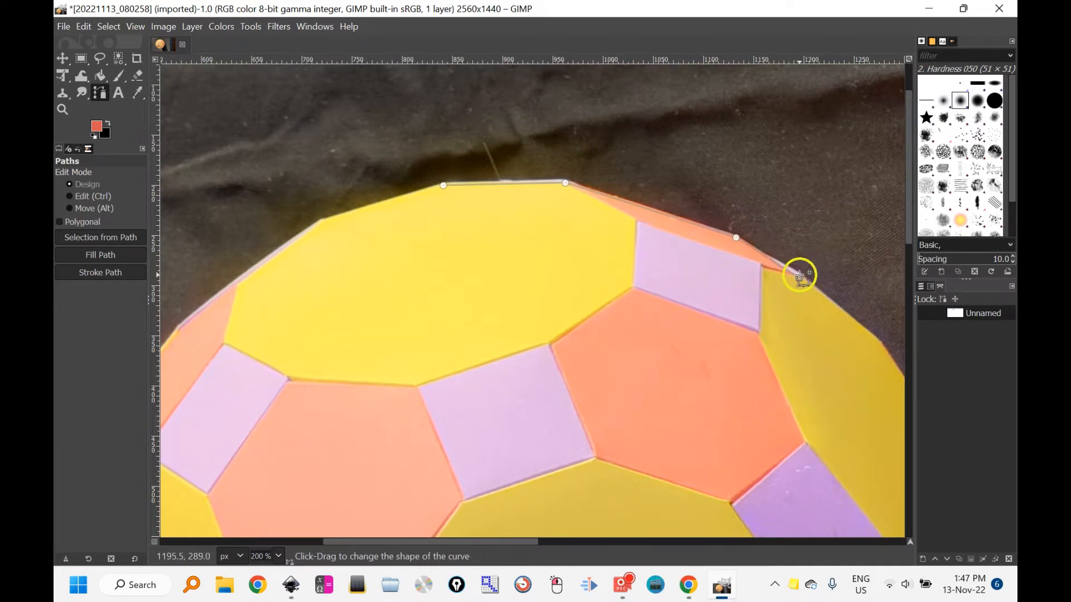
pyautogui.hotkey('shift', 'F9')
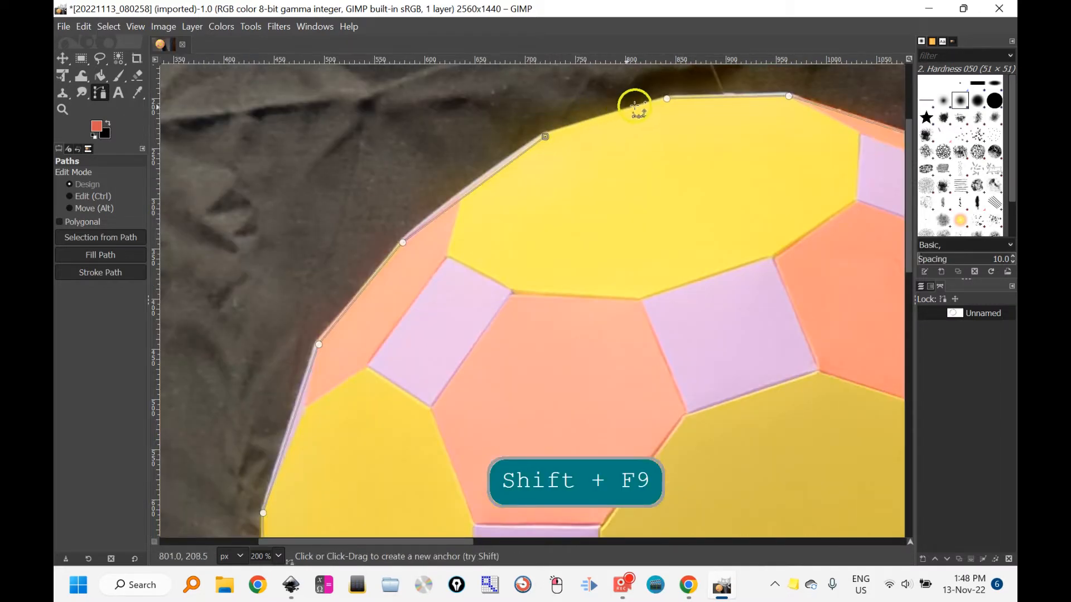
pyautogui.press('ctrl')
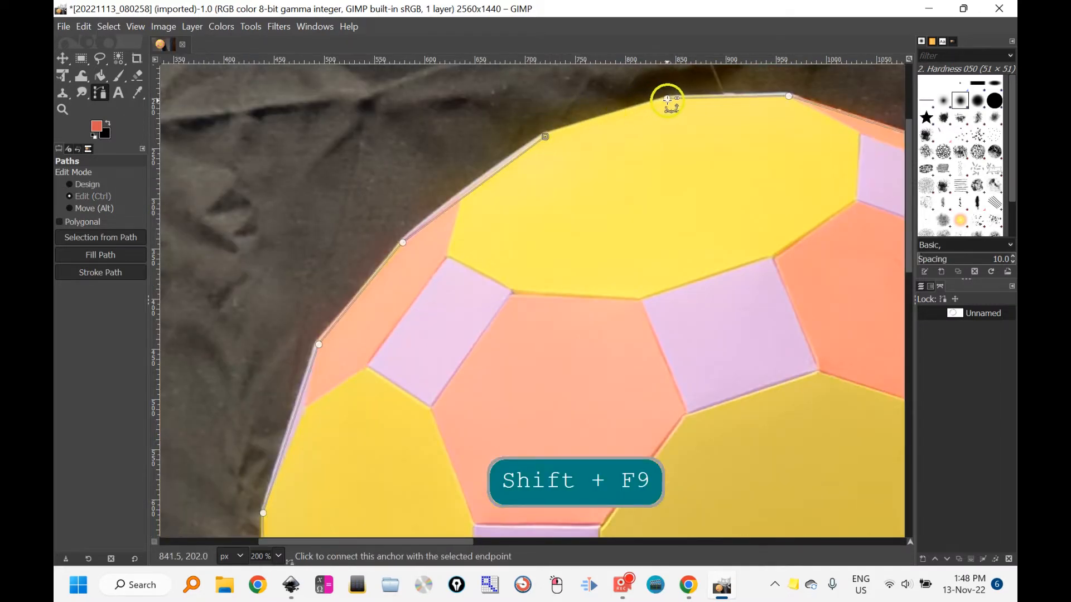
pyautogui.keyDown('ctrl'); pyautogui.click(668, 100); pyautogui.keyUp('ctrl')
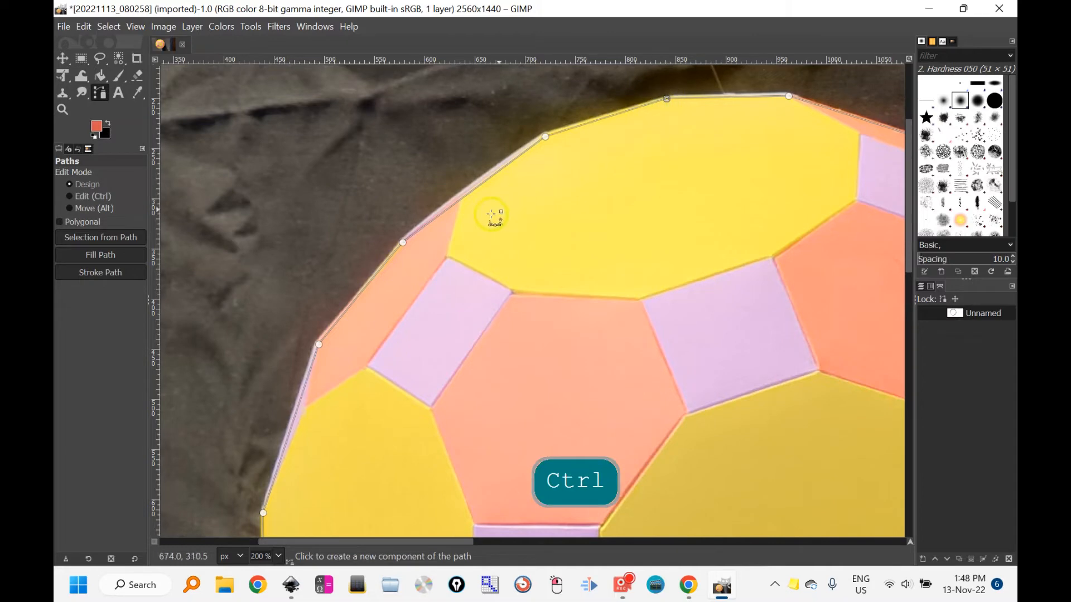
# Create a selection from the closed path around the polyhedron.
pyautogui.keyDown('ctrl'); pyautogui.scroll(-3, 645, 252); pyautogui.keyUp('ctrl')
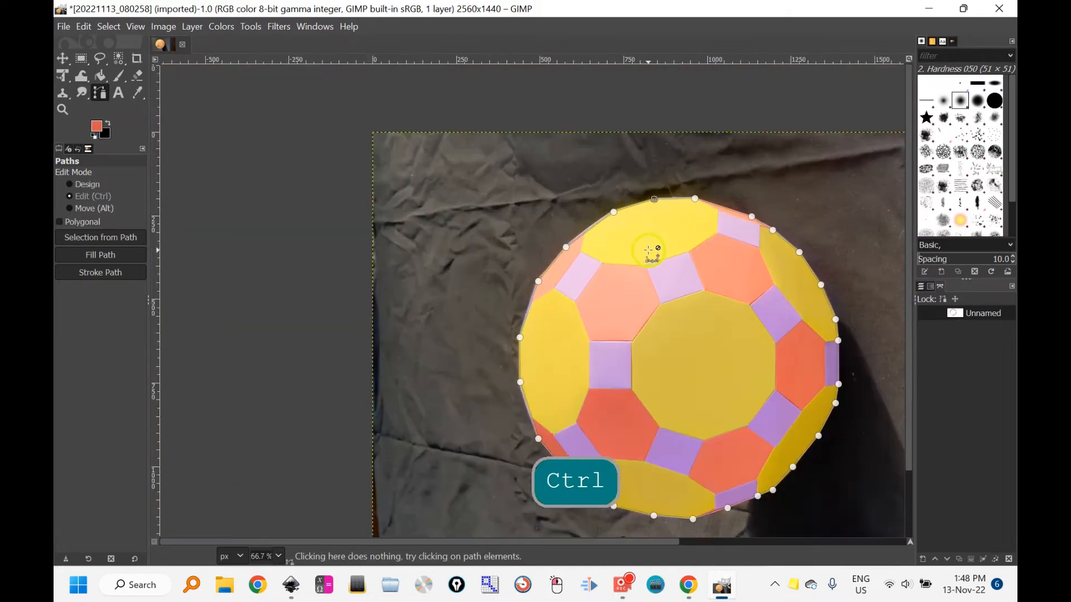
pyautogui.moveTo(678, 265); pyautogui.dragTo(538, 202)
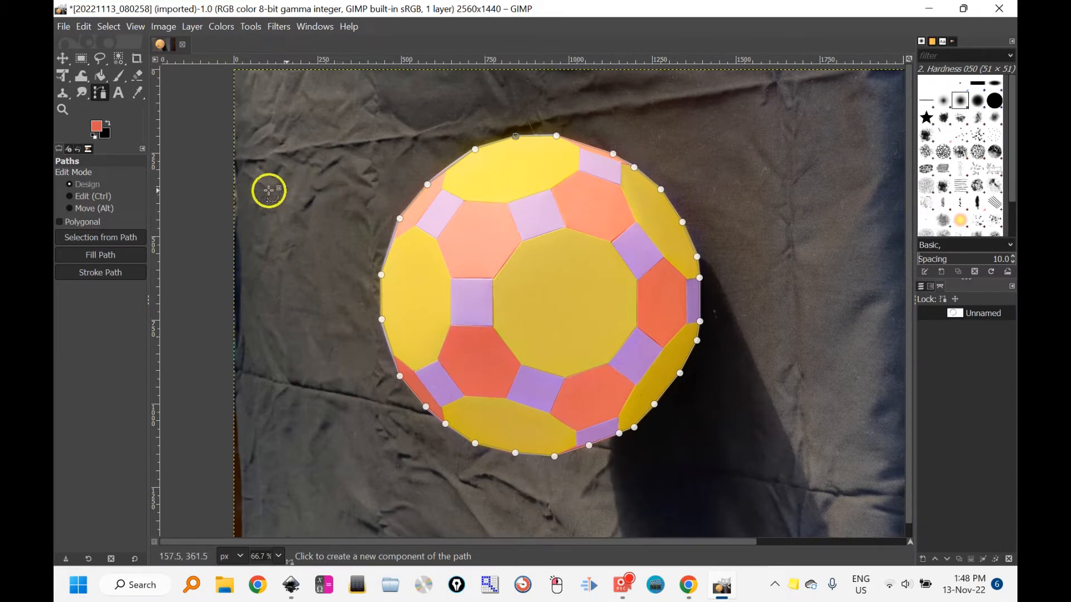
pyautogui.click(117, 243)
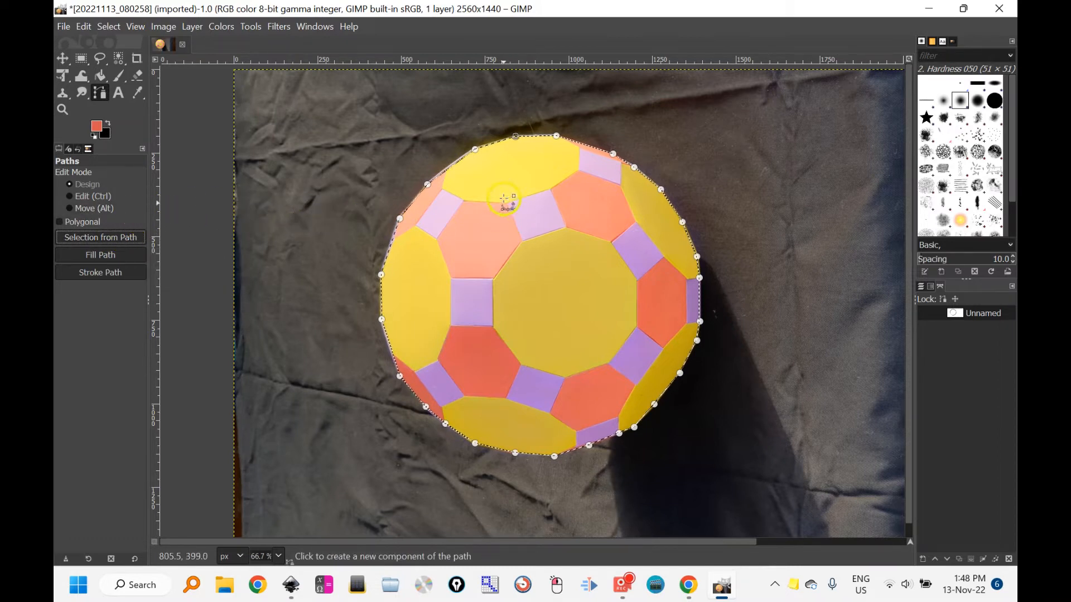
# Invert the selection and delete the cloth background around the polyhedron.
pyautogui.click(161, 28)
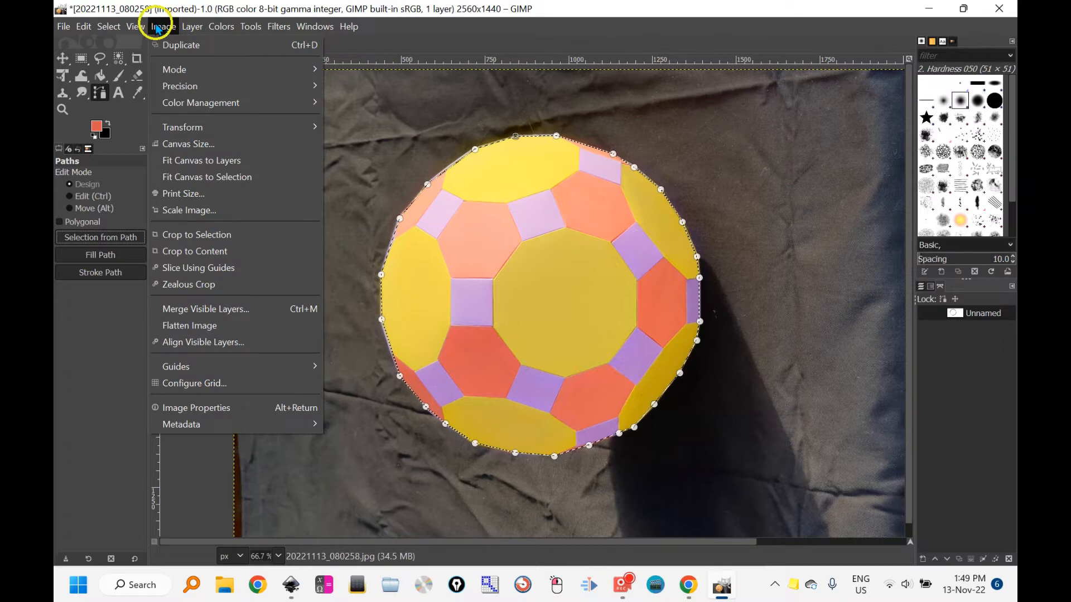
pyautogui.moveTo(114, 29)
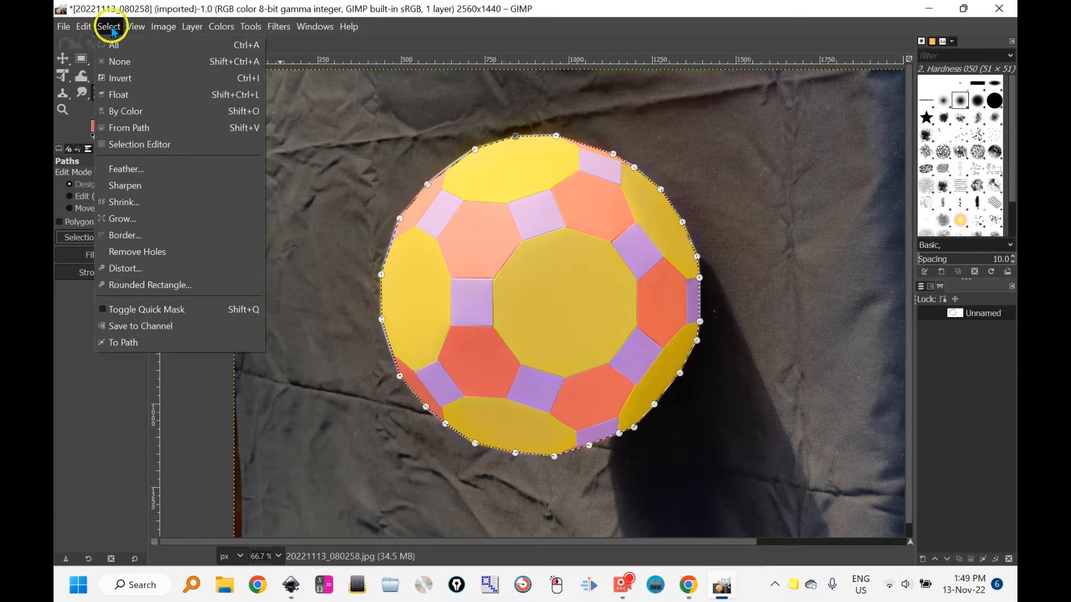
pyautogui.click(113, 78)
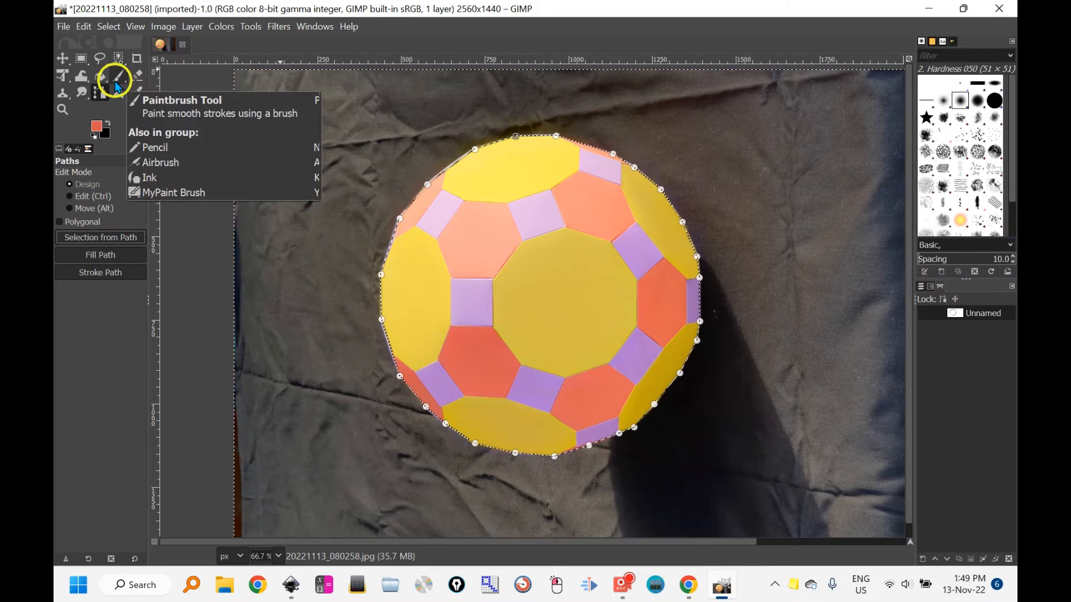
pyautogui.press('Delete')
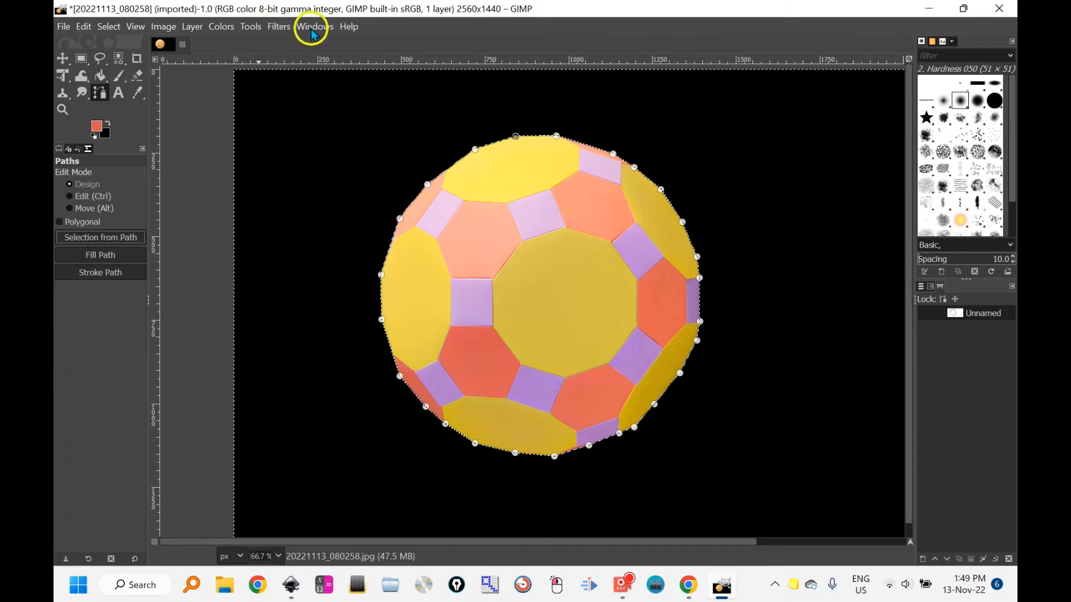
# Add an alpha channel to the layer and clear the background to transparency, then remove the selection.
pyautogui.click(195, 26)
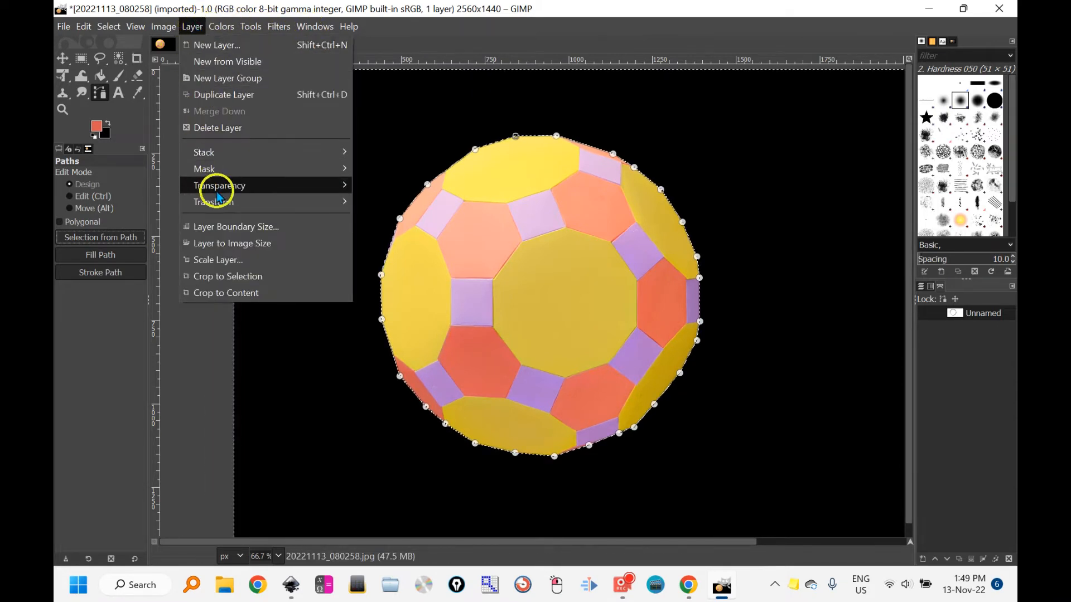
pyautogui.moveTo(219, 185)
pyautogui.click(415, 193)
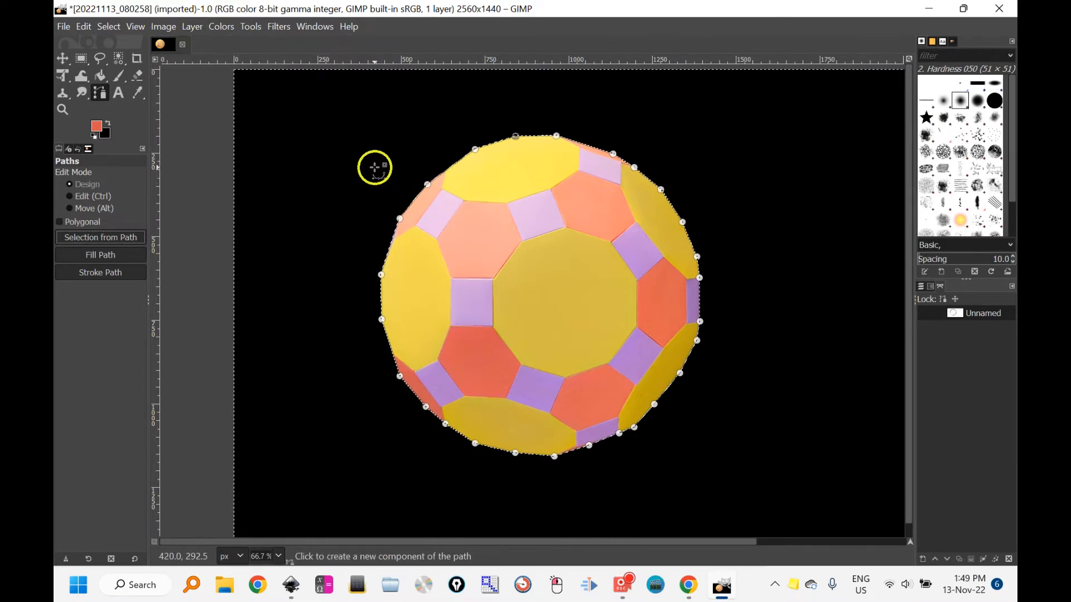
pyautogui.press('Delete')
pyautogui.press('Delete')
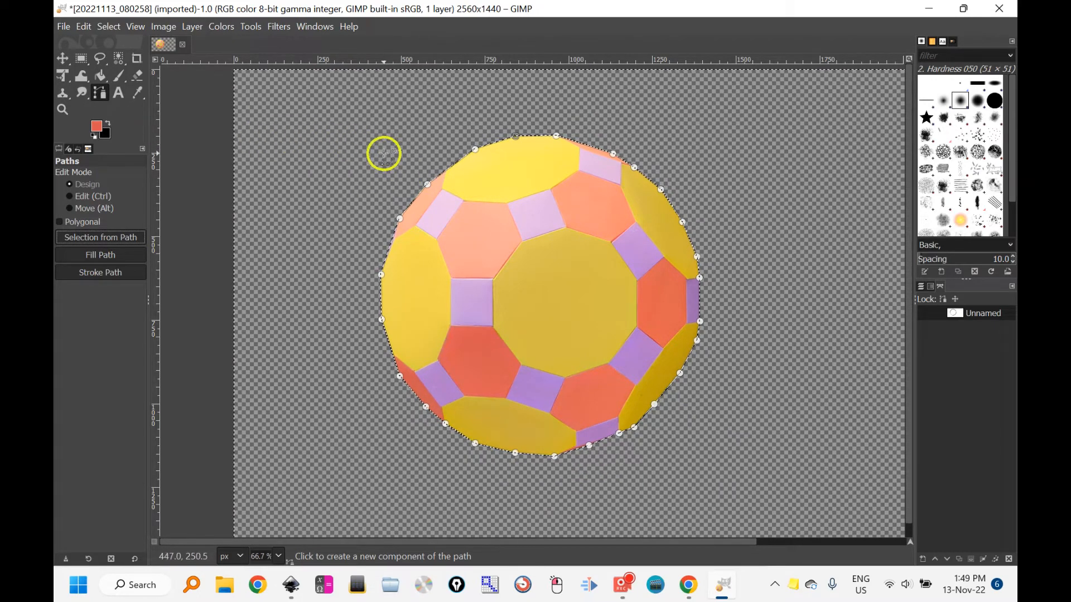
pyautogui.hotkey('ctrl', 'shift', 'a')
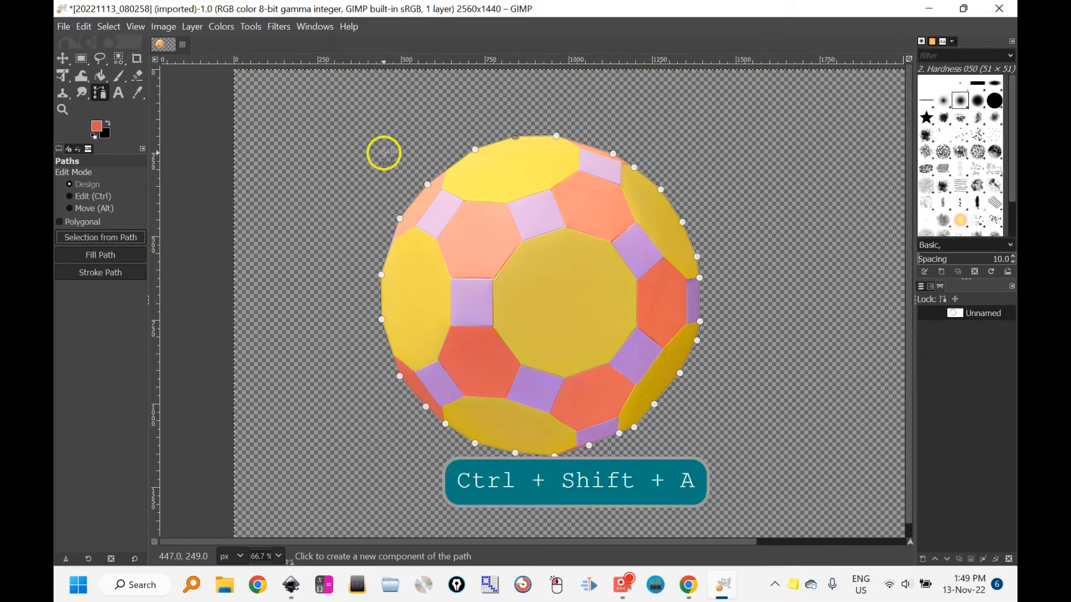
pyautogui.click(328, 140)
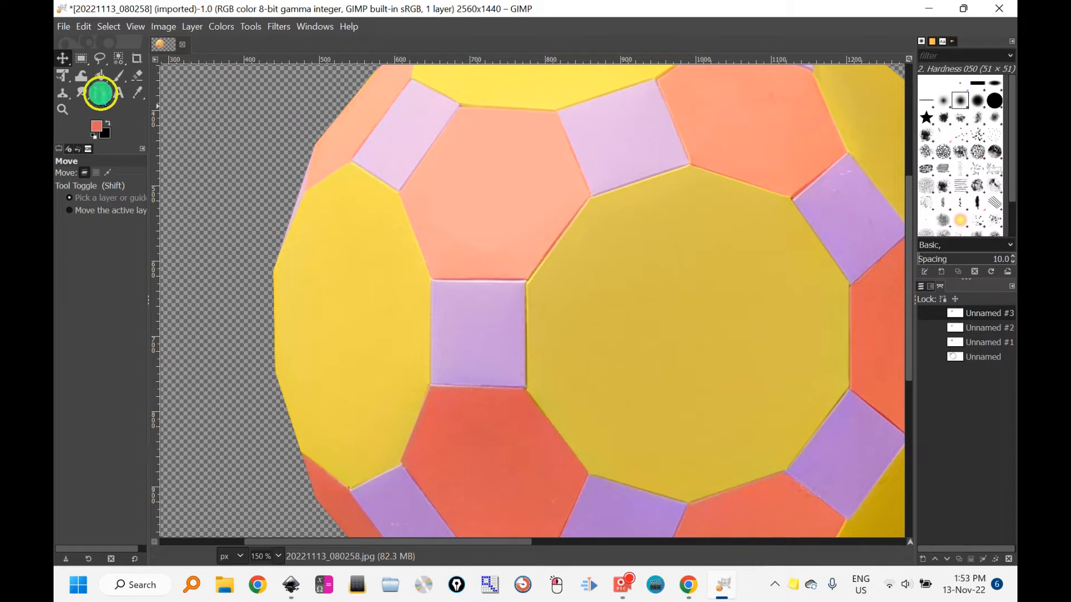
# Trace a closed path around the pale orange hexagon above the lilac square beside the central decagon and convert it to a selection.
pyautogui.click(101, 93)
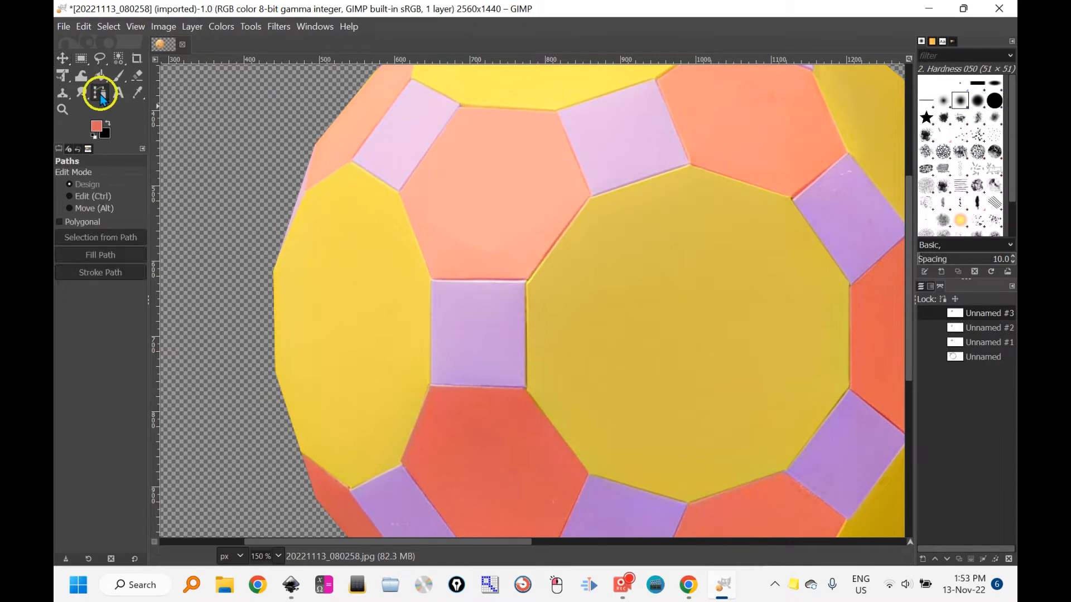
pyautogui.click(435, 279)
pyautogui.click(527, 279)
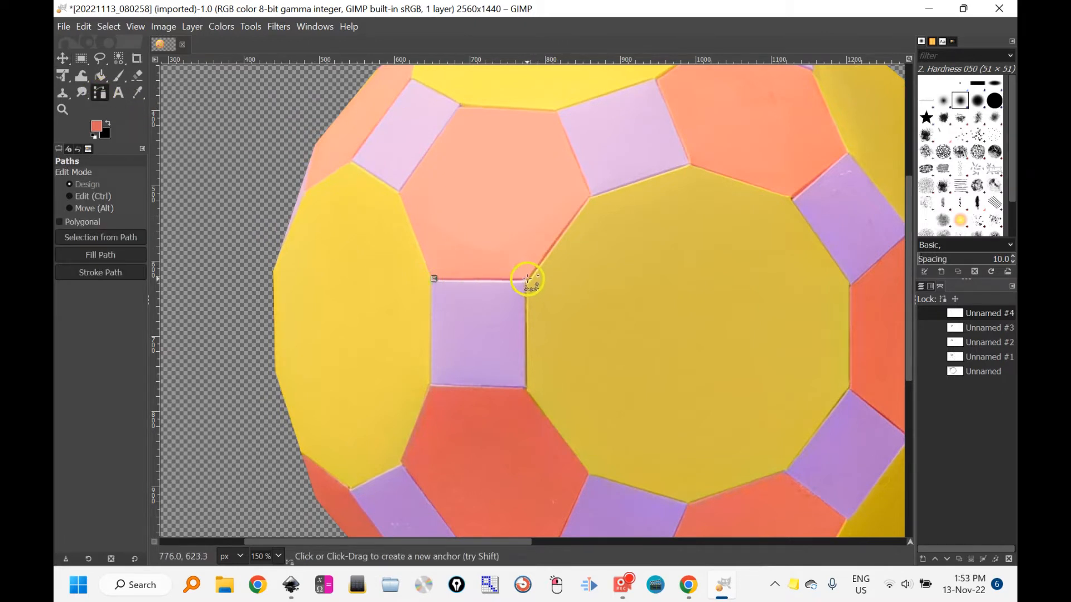
pyautogui.click(590, 196)
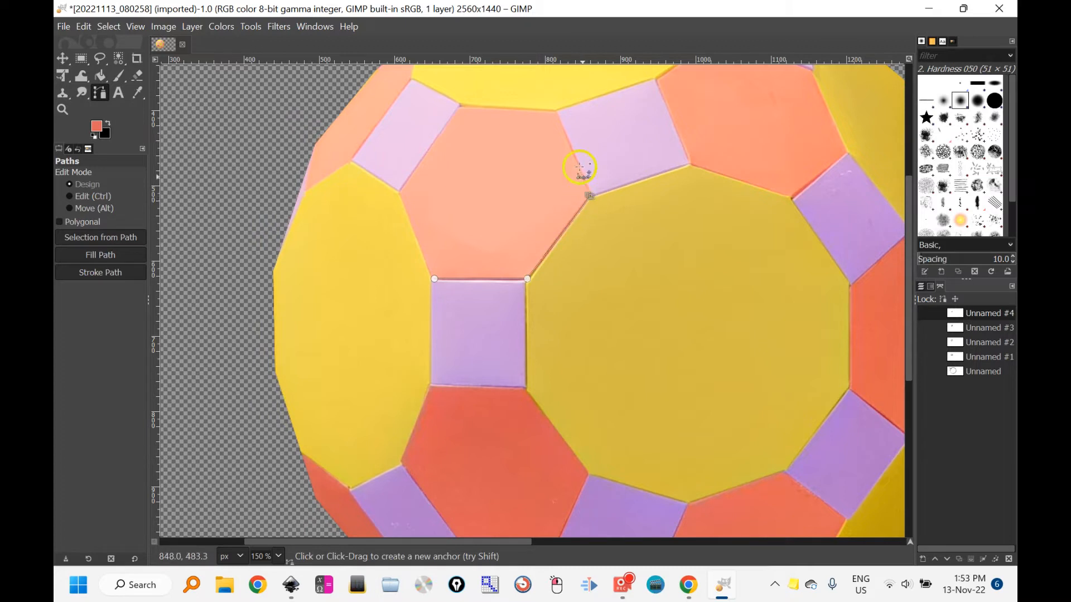
pyautogui.click(554, 111)
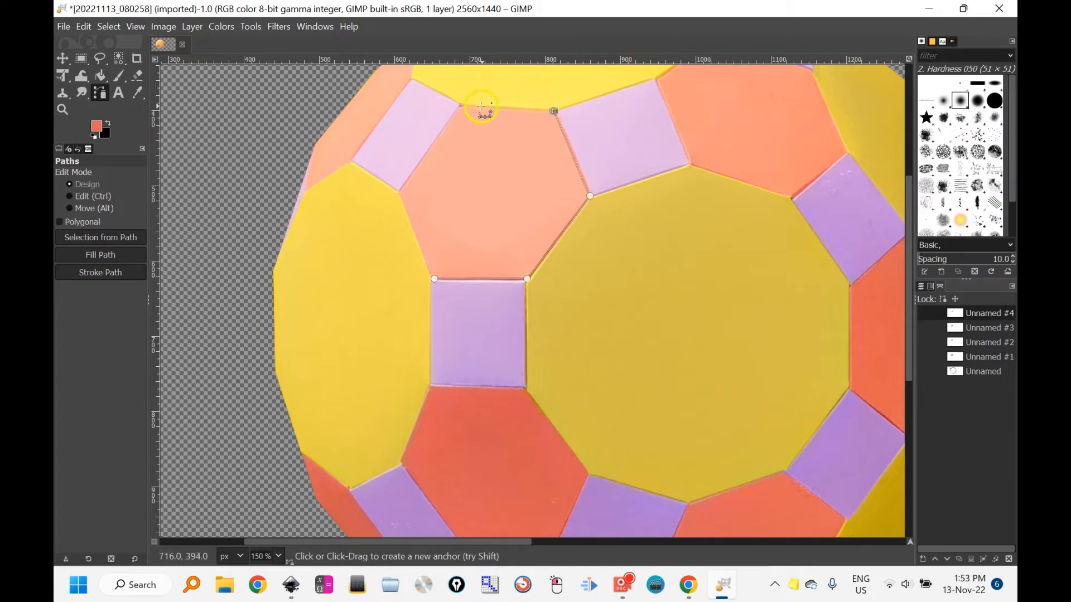
pyautogui.click(461, 107)
pyautogui.click(399, 192)
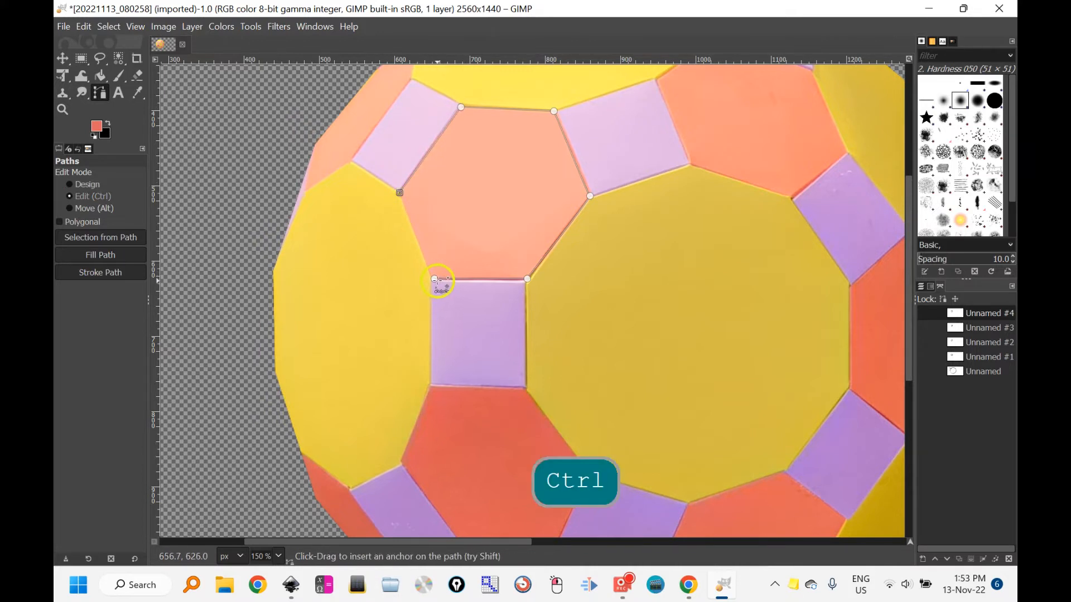
pyautogui.keyDown('ctrl'); pyautogui.click(435, 279); pyautogui.keyUp('ctrl')
pyautogui.press('ctrl')
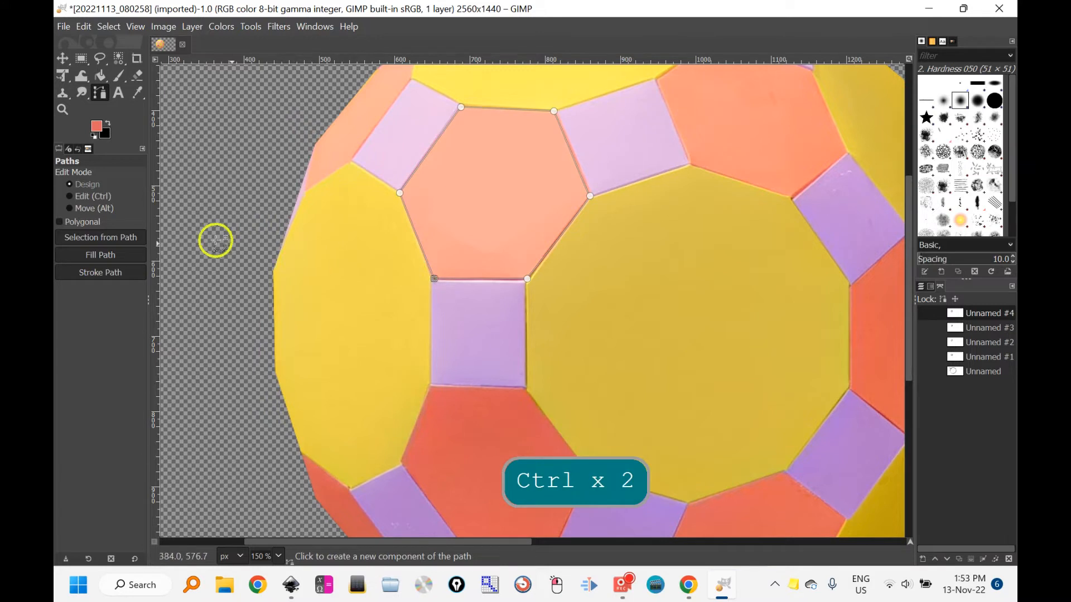
pyautogui.click(103, 242)
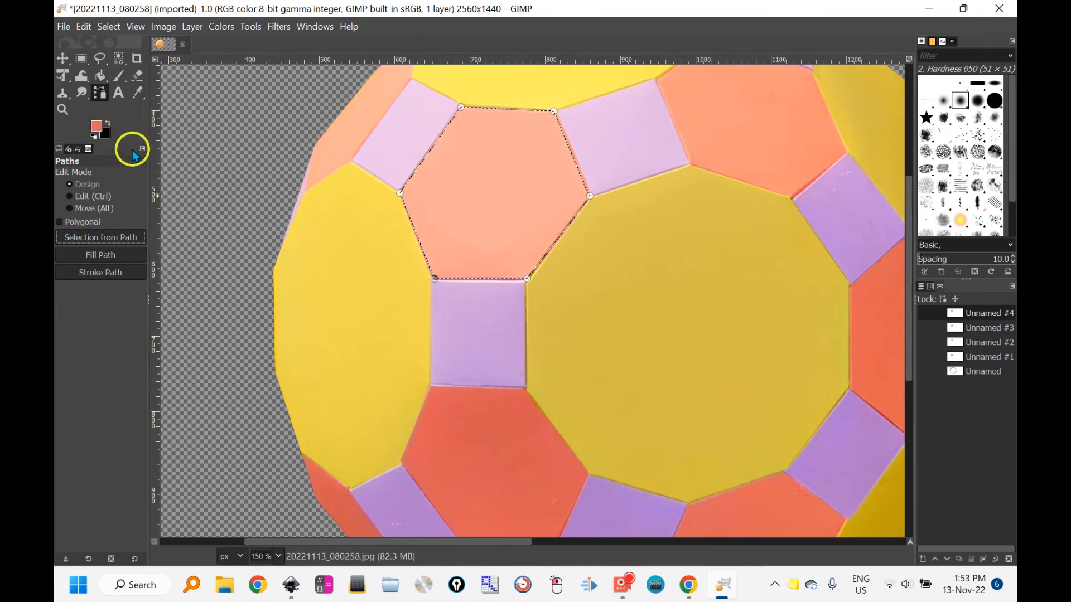
# Sample the darker red-orange of the hexagon below the lilac square and bucket-fill the selected hexagon with it.
pyautogui.click(137, 91)
pyautogui.click(472, 451)
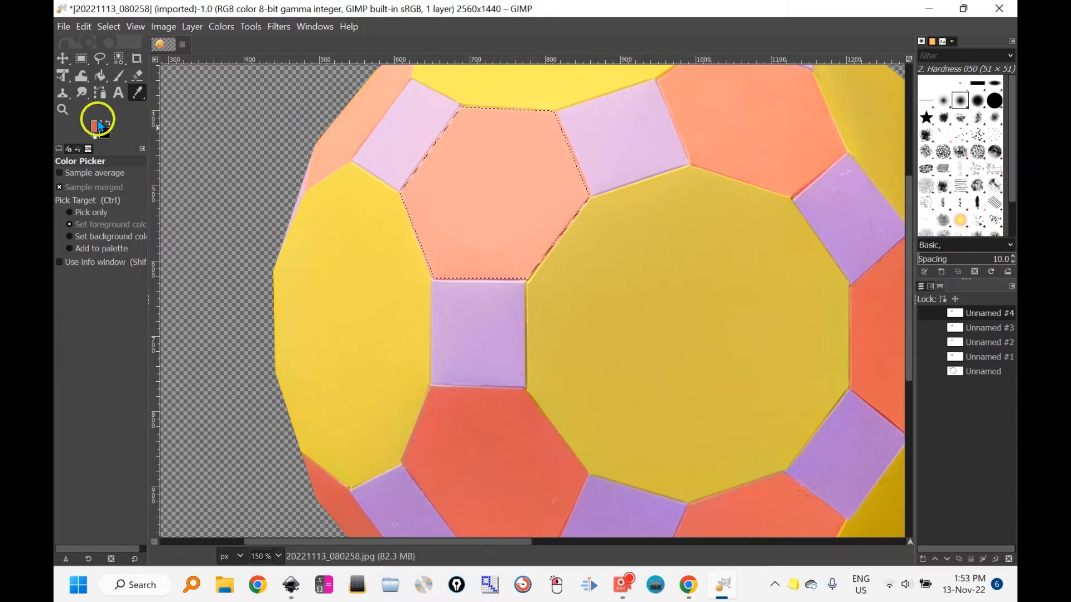
pyautogui.click(99, 75)
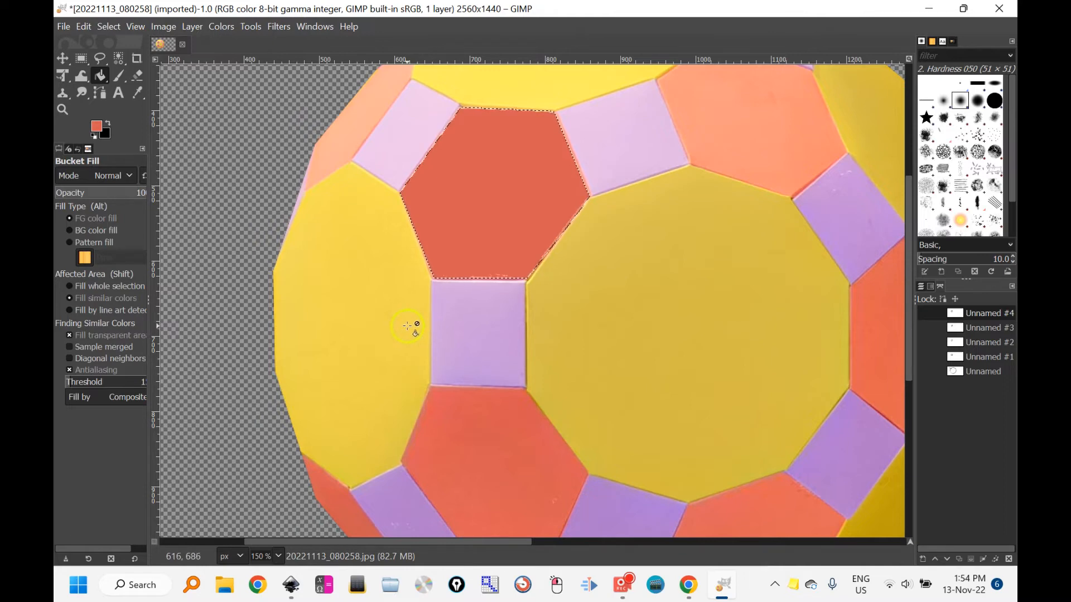
pyautogui.scroll(1, 573, 275)
pyautogui.scroll(-1, 573, 275)
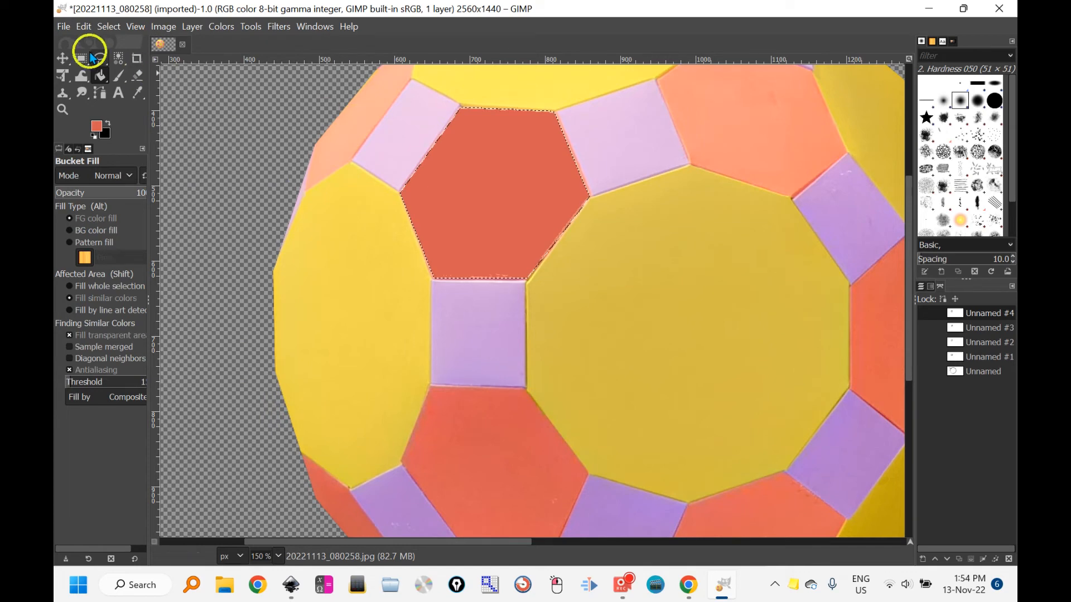
# Start exporting the image to the Desktop folder under the file name Poly.png.
pyautogui.click(63, 28)
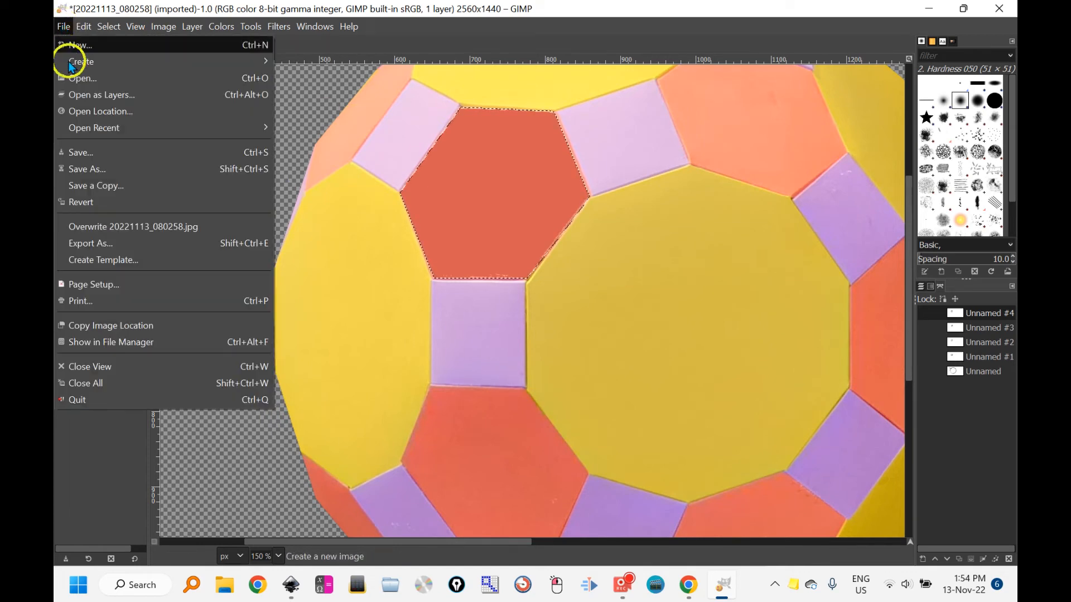
pyautogui.click(107, 244)
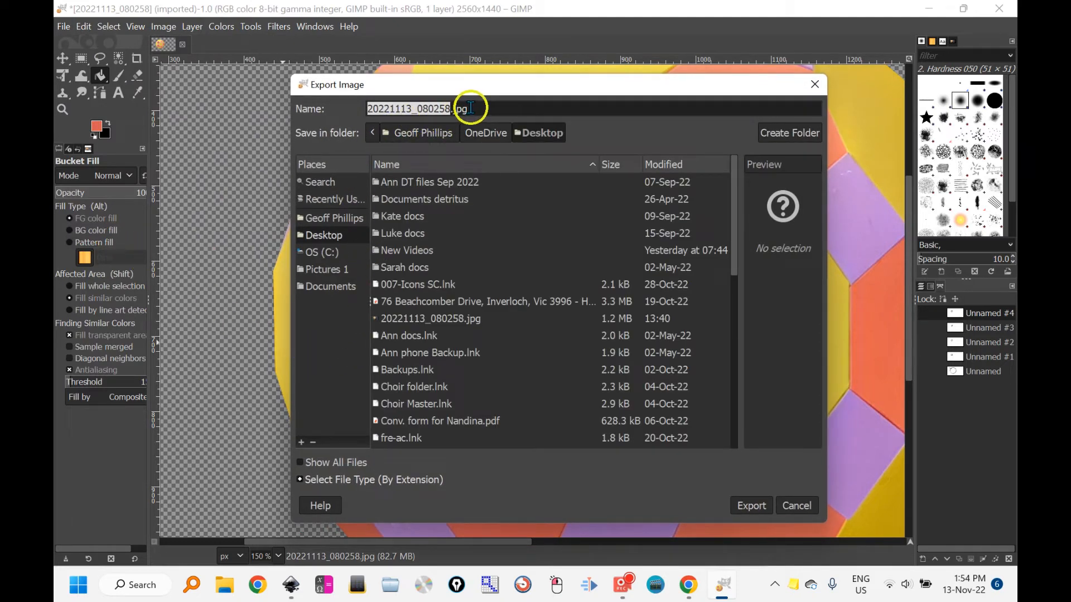
pyautogui.write('Poly')
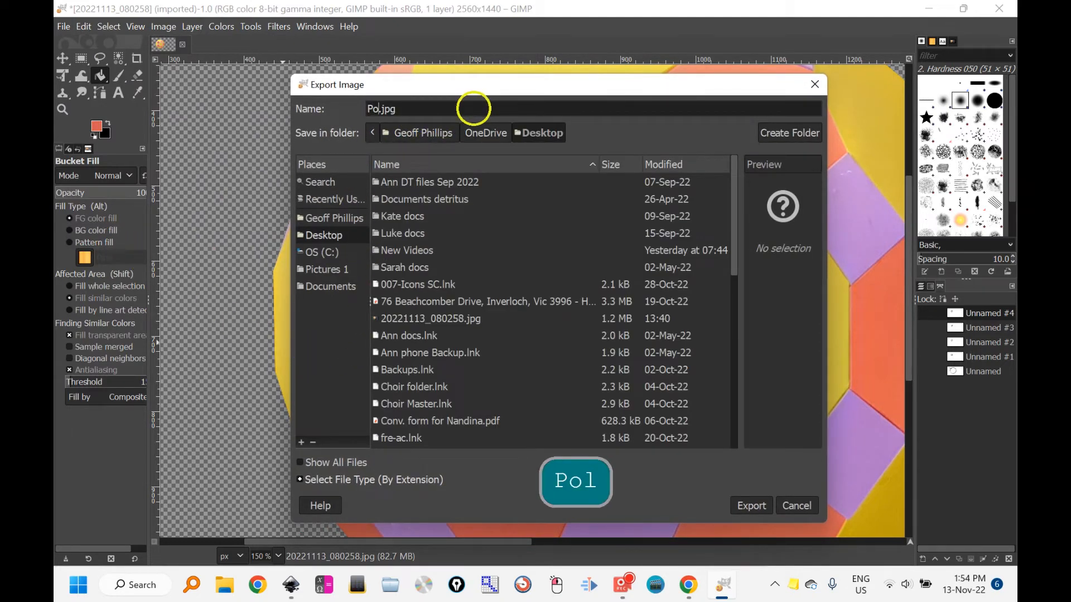
pyautogui.press('Delete')
pyautogui.press('Delete')
pyautogui.press('Delete')
pyautogui.press('Delete')
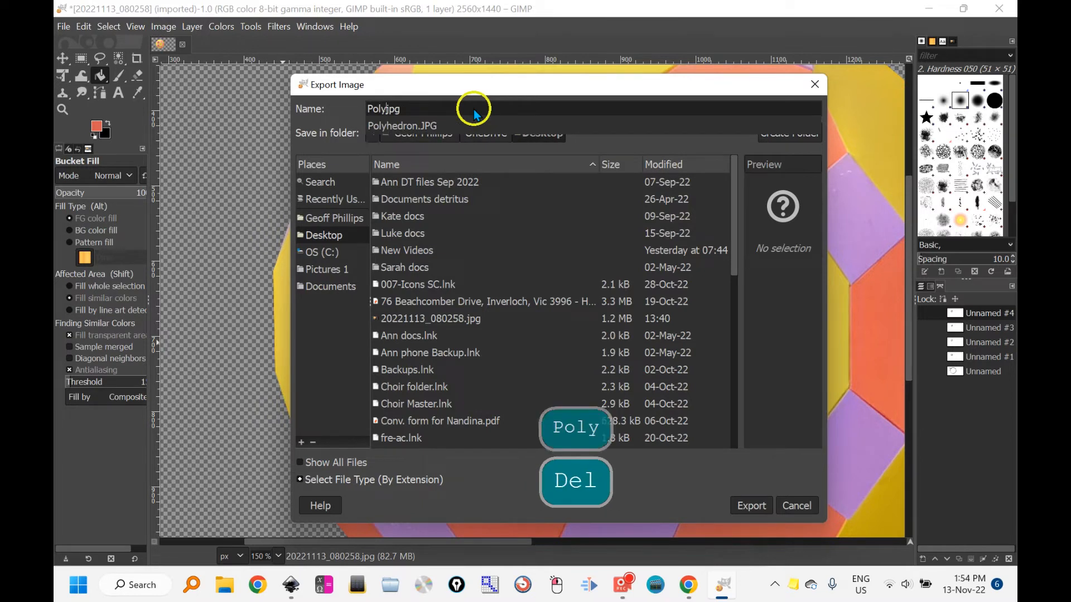
pyautogui.write('.png')
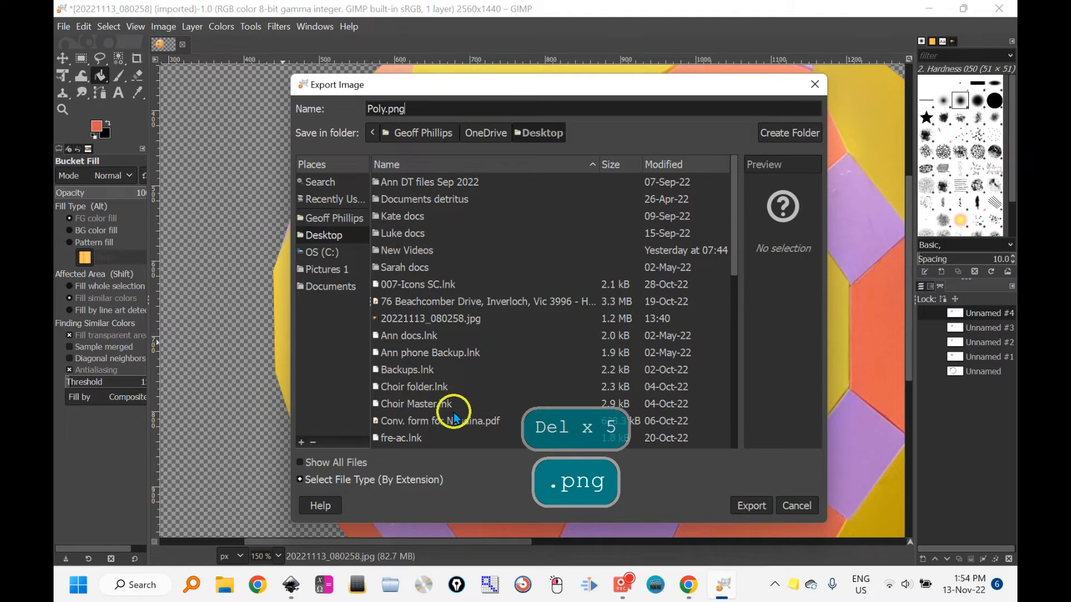
# Choose PNG image as the file type, export with the current PNG options, and check the file on the desktop.
pyautogui.click(384, 479)
pyautogui.scroll(-6, 385, 463)
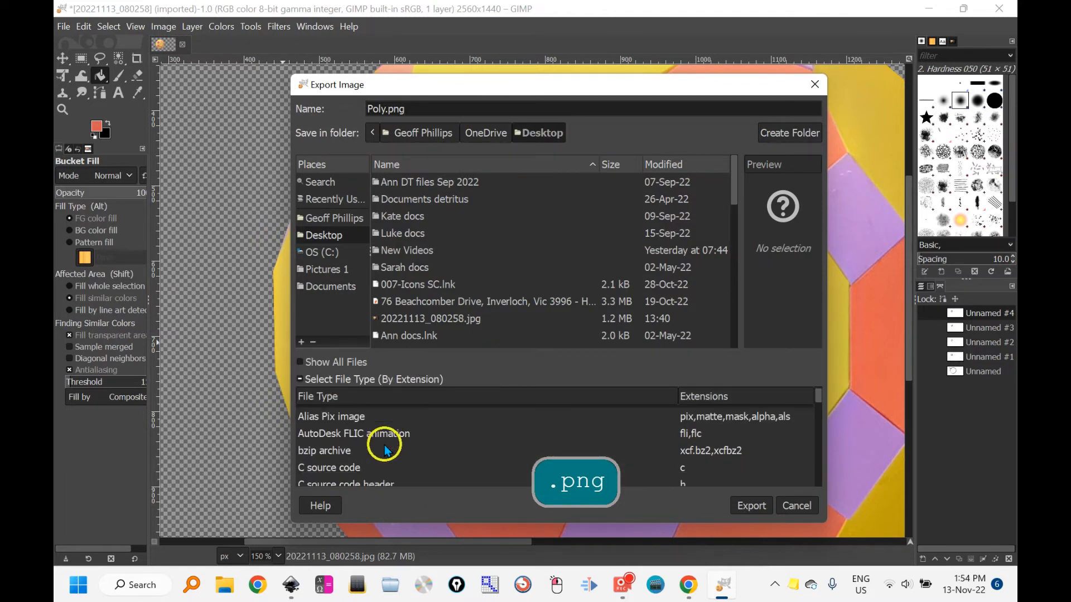
pyautogui.scroll(-5, 388, 446)
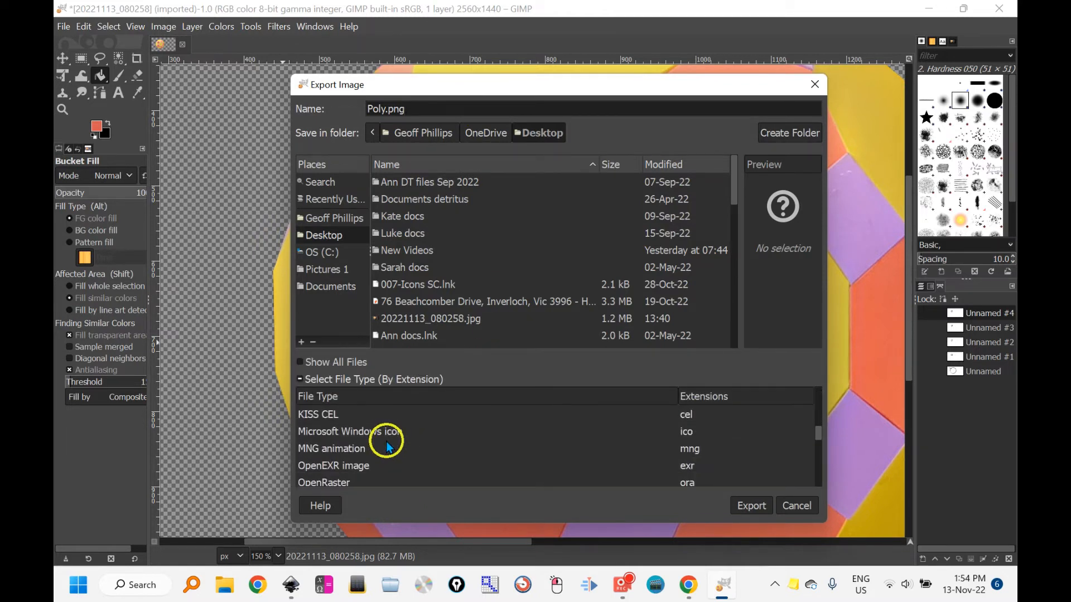
pyautogui.scroll(-1, 388, 446)
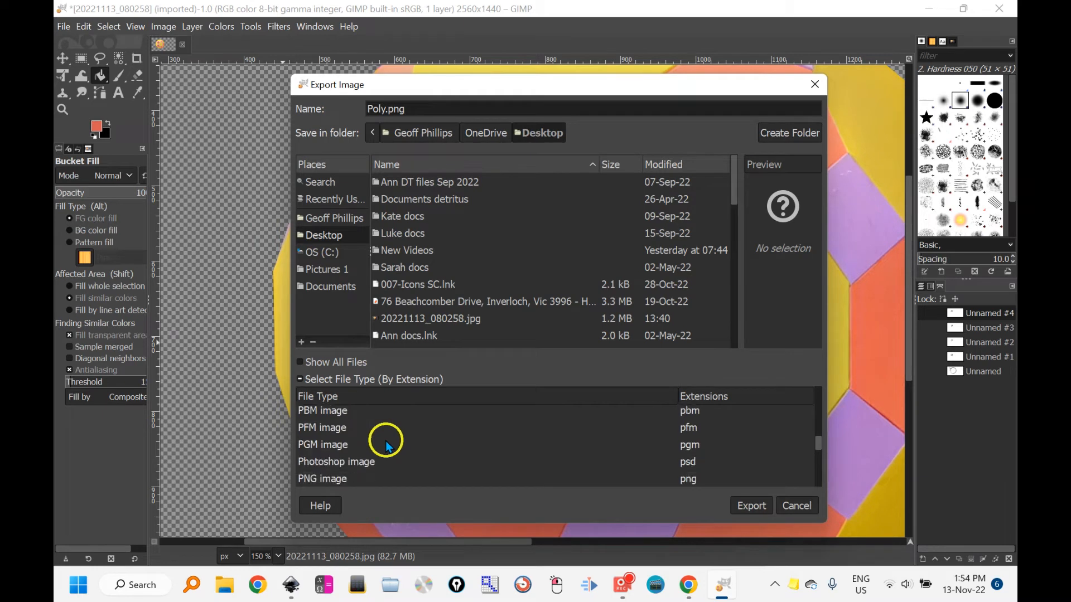
pyautogui.click(324, 480)
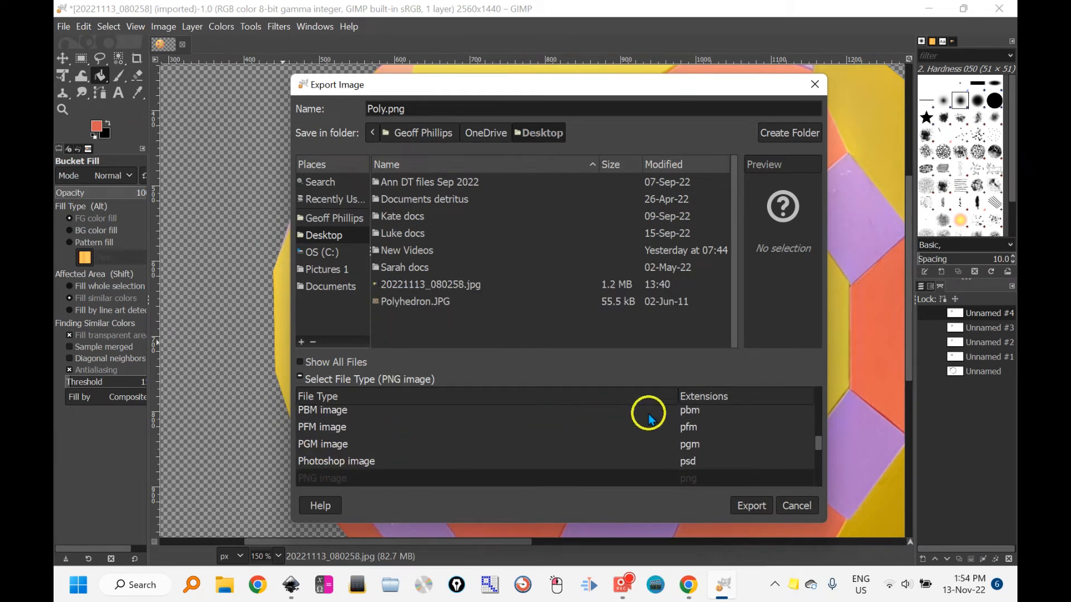
pyautogui.click(742, 506)
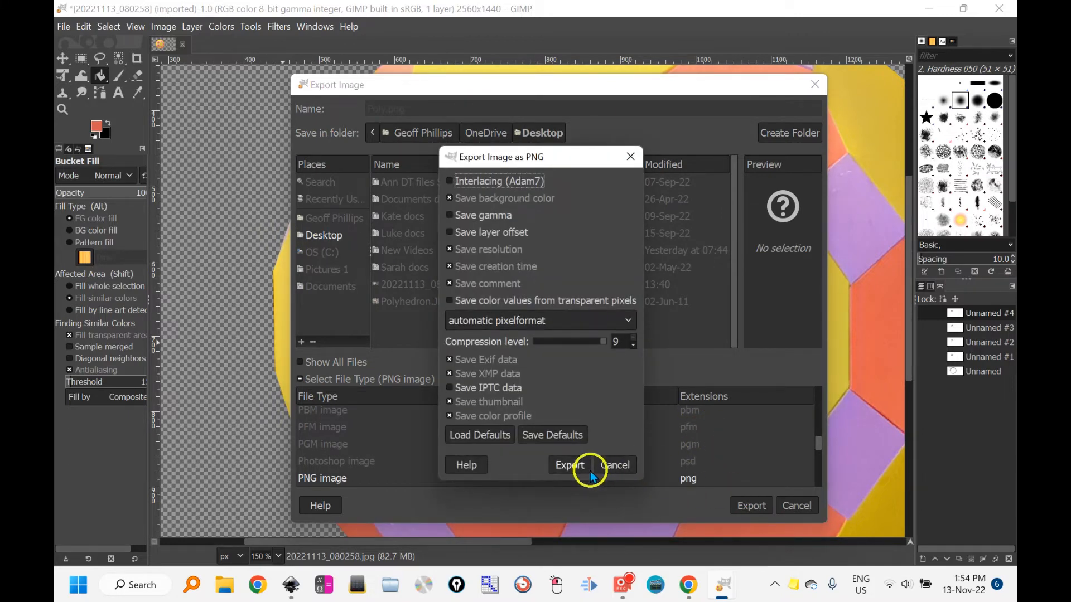
pyautogui.click(568, 466)
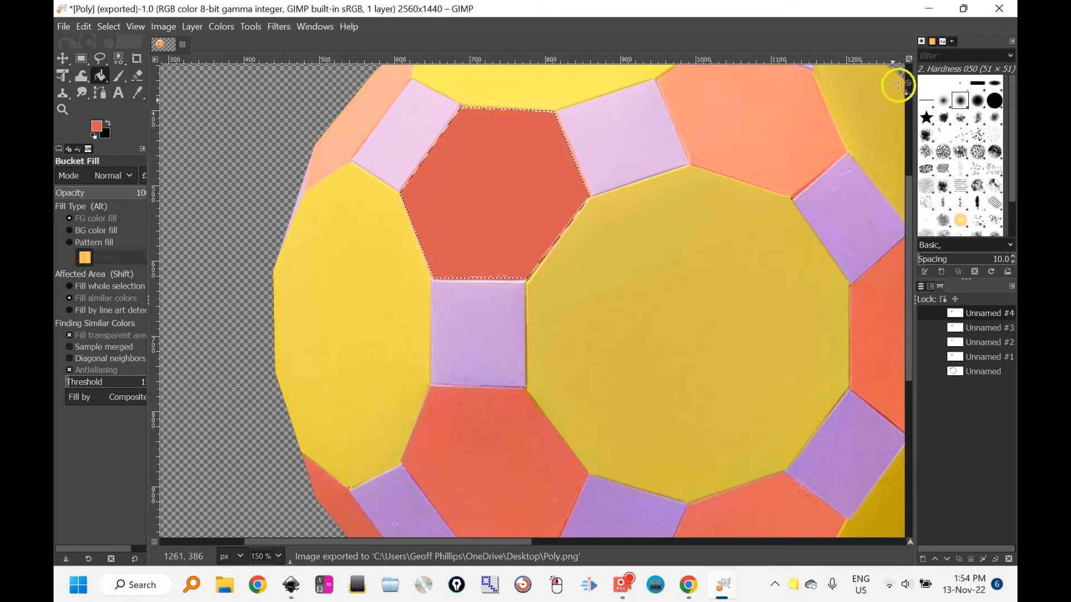
pyautogui.click(924, 8)
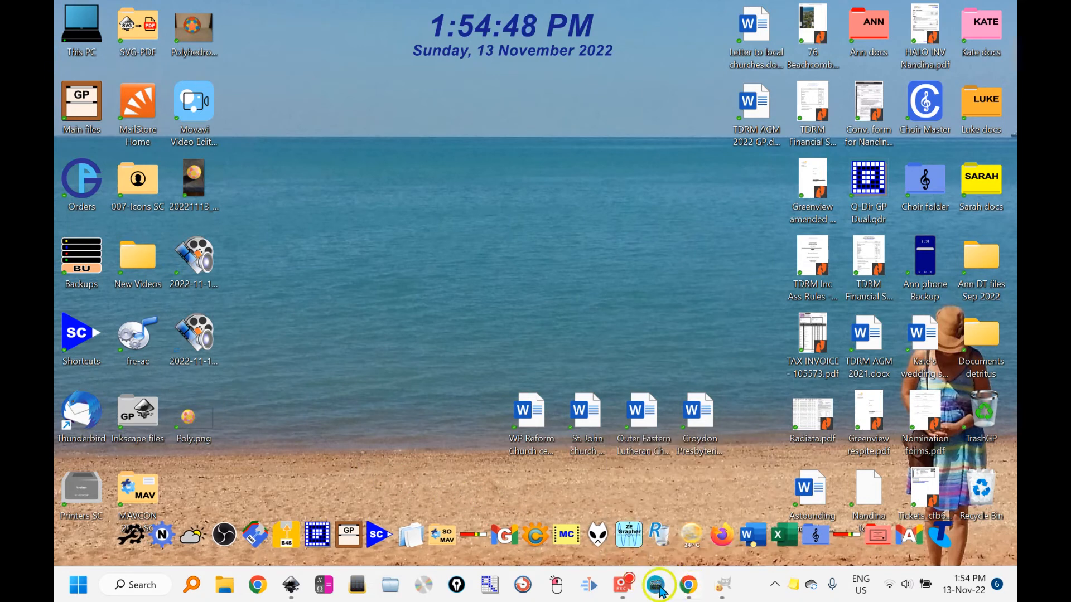
# Back in GIMP, select a rectangle of about 1090 × 1034 px around the whole polyhedron and fit the canvas to it.
pyautogui.click(719, 589)
pyautogui.keyDown('ctrl'); pyautogui.scroll(-3, 629, 398); pyautogui.keyUp('ctrl')
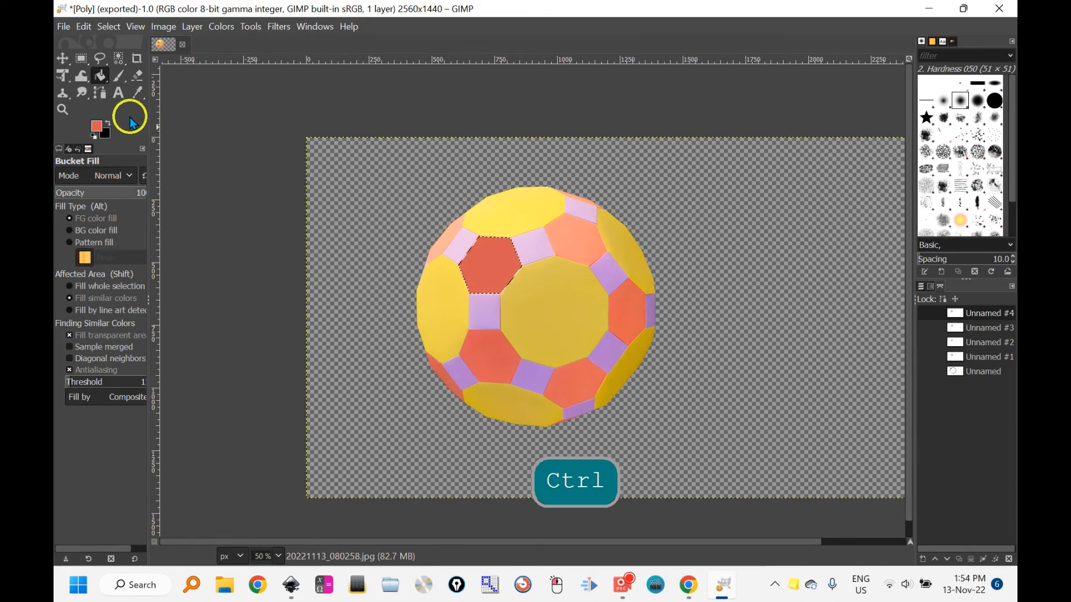
pyautogui.click(81, 59)
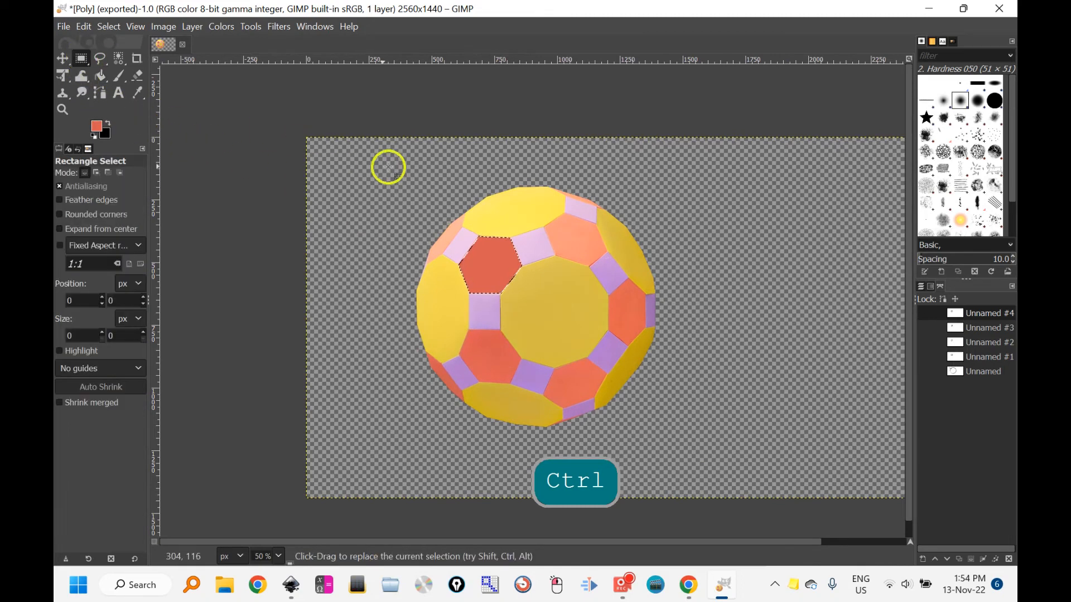
pyautogui.moveTo(400, 178); pyautogui.dragTo(673, 440)
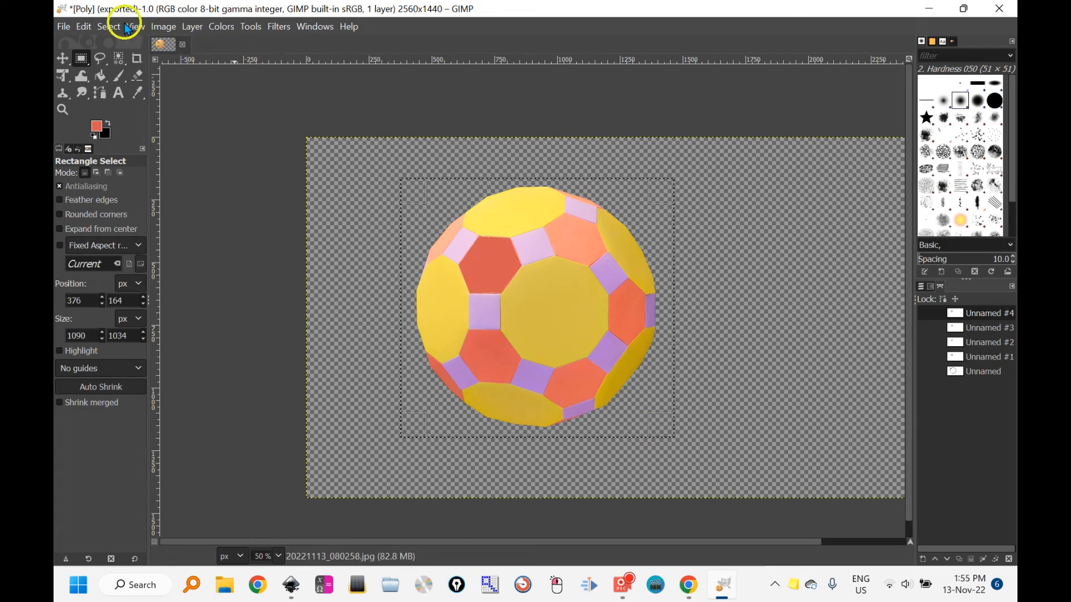
pyautogui.click(161, 28)
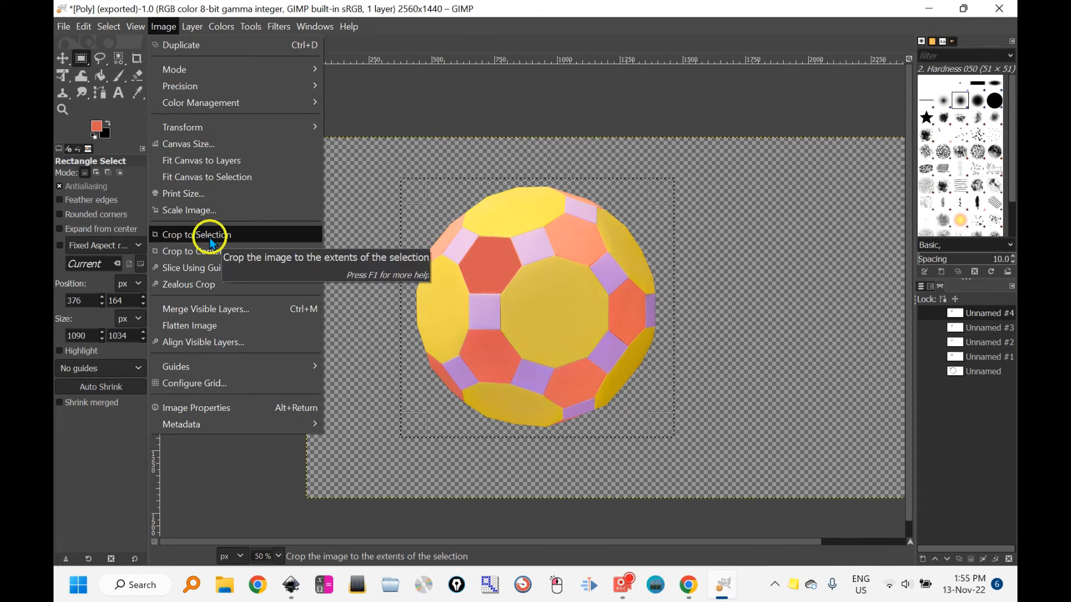
pyautogui.click(232, 181)
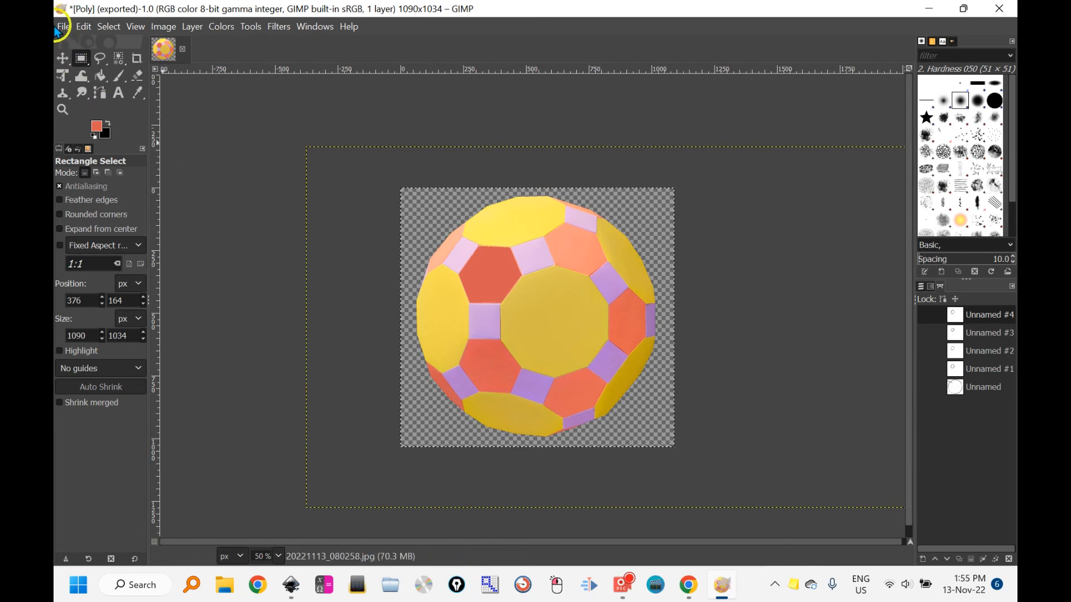
# Export the cropped image as Poly.png again with the same PNG options, replacing the existing file on the Desktop.
pyautogui.click(64, 26)
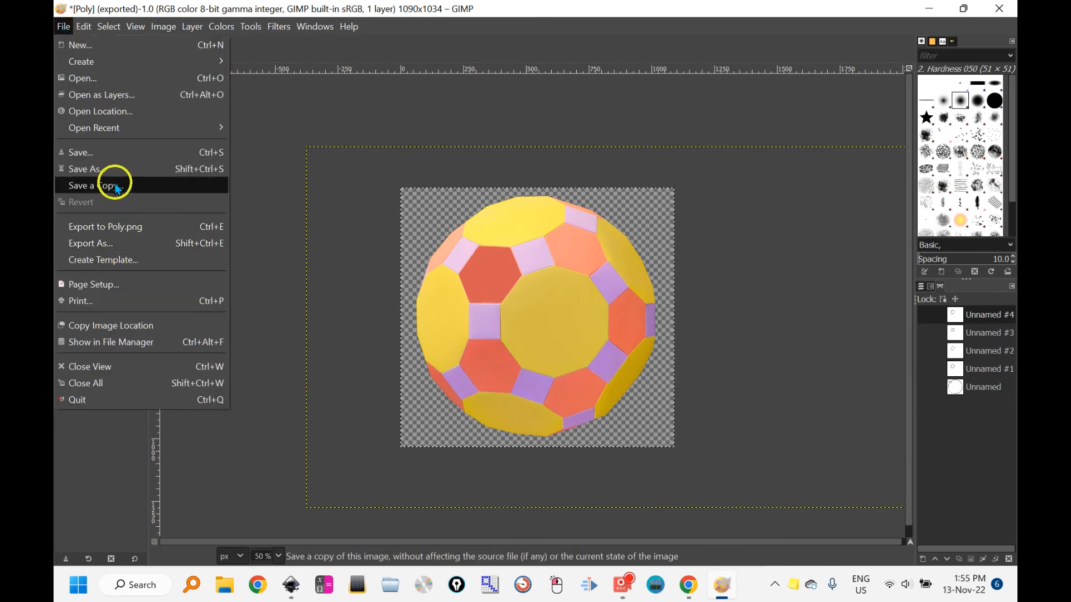
pyautogui.click(112, 244)
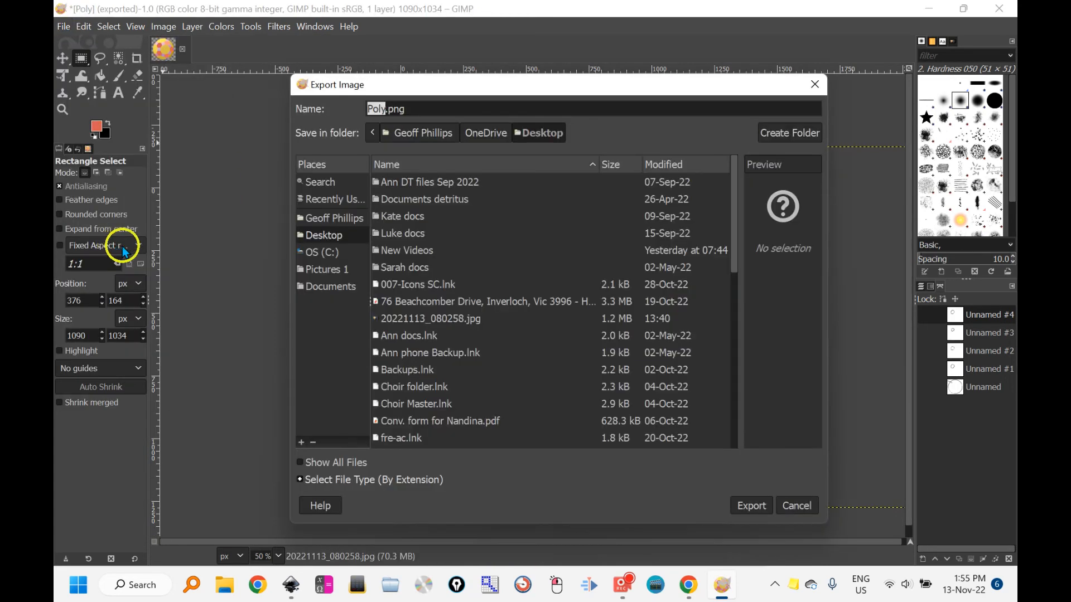
pyautogui.click(752, 506)
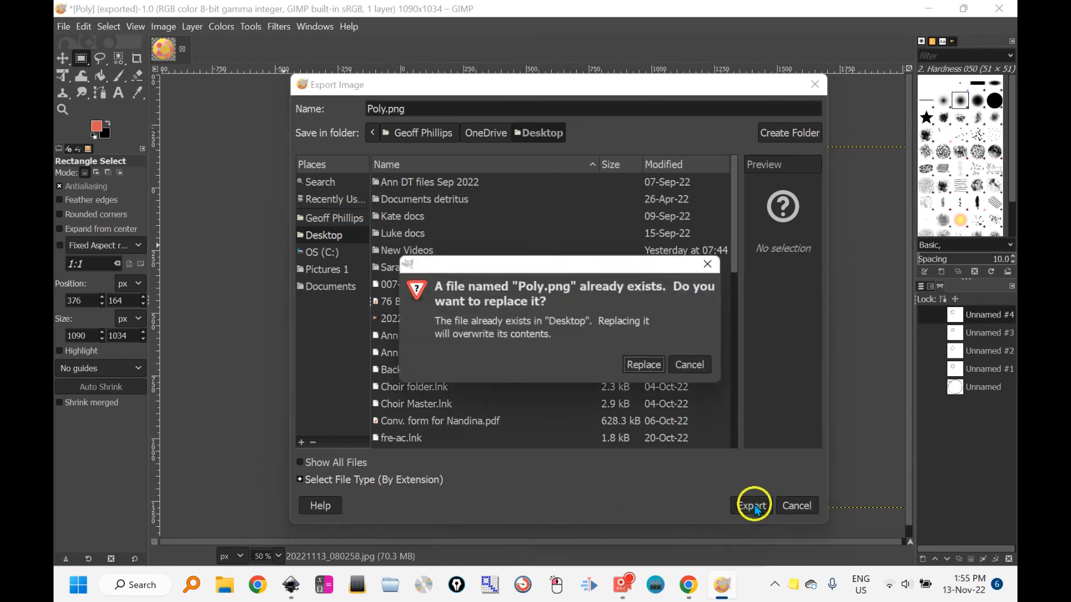
pyautogui.click(642, 364)
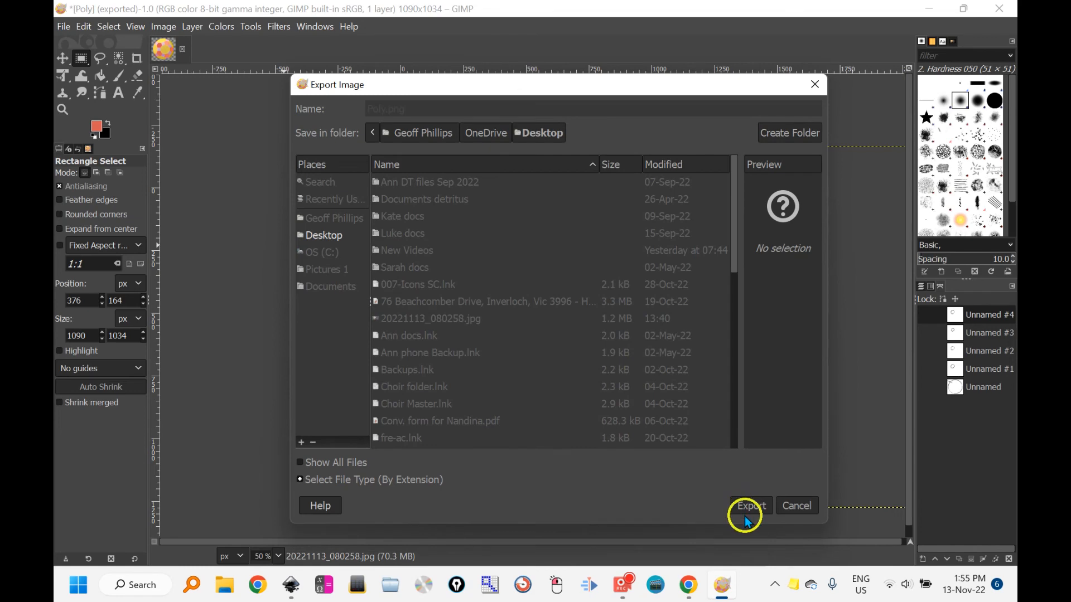
pyautogui.click(566, 464)
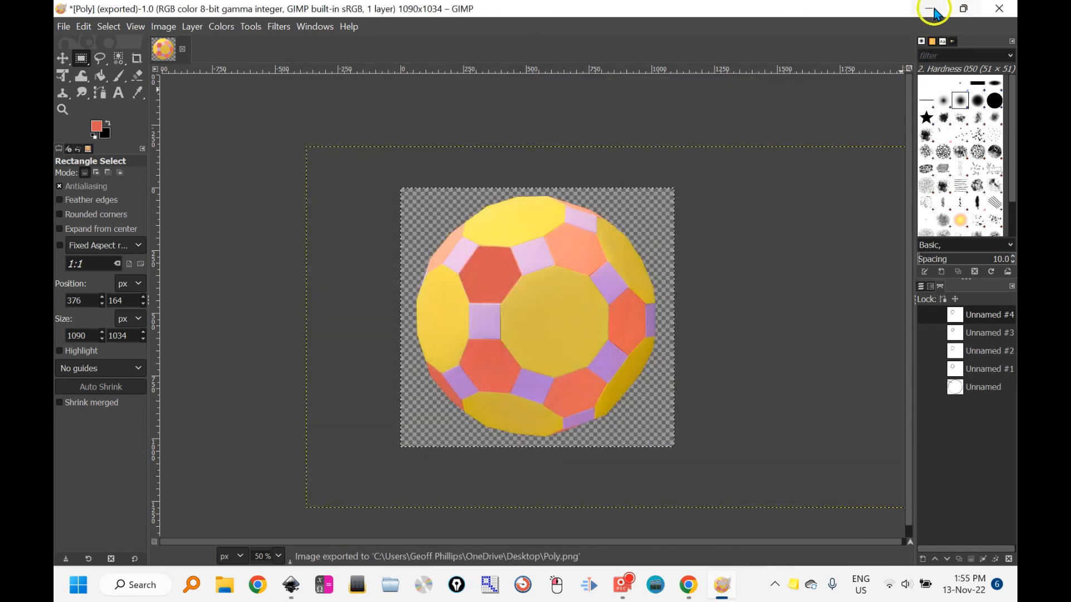
# Open Poly.png from the desktop in FastStone Image Viewer and inspect the cut-out polyhedron at full screen.
pyautogui.click(928, 10)
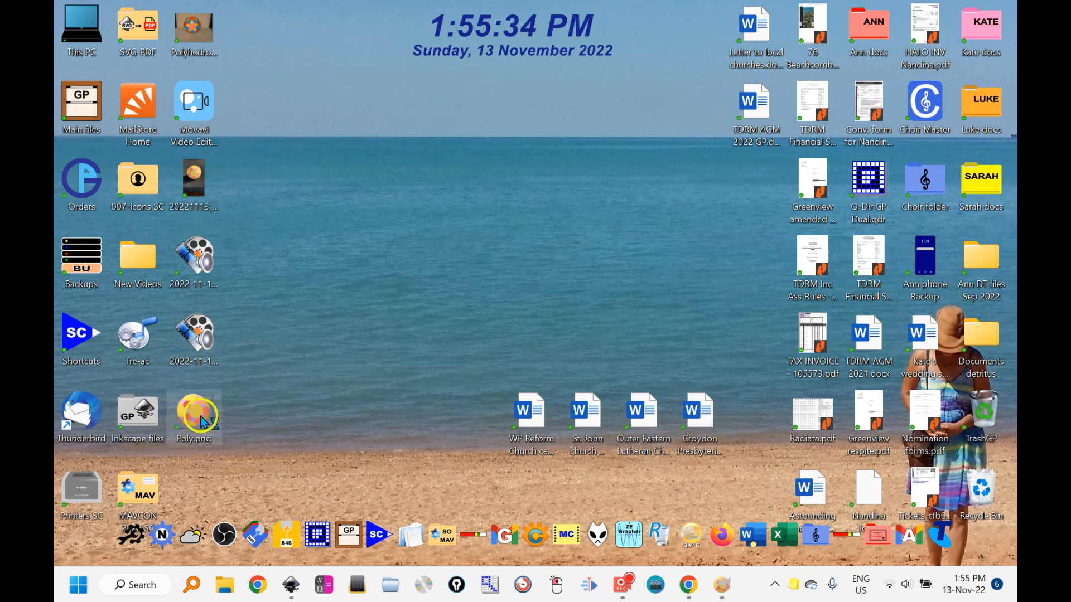
pyautogui.doubleClick(198, 418)
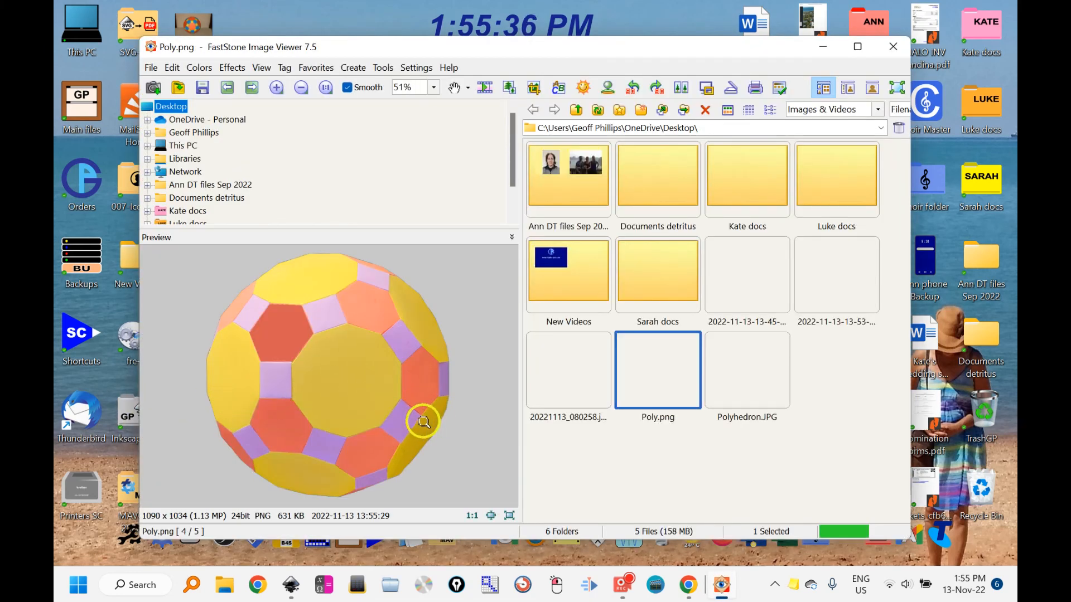
pyautogui.click(327, 385)
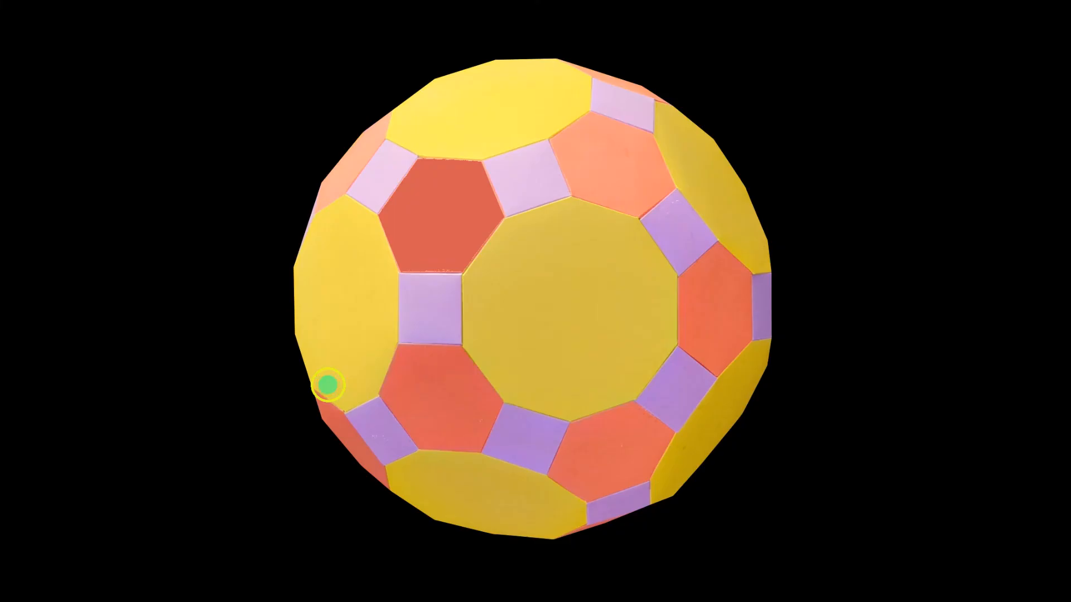